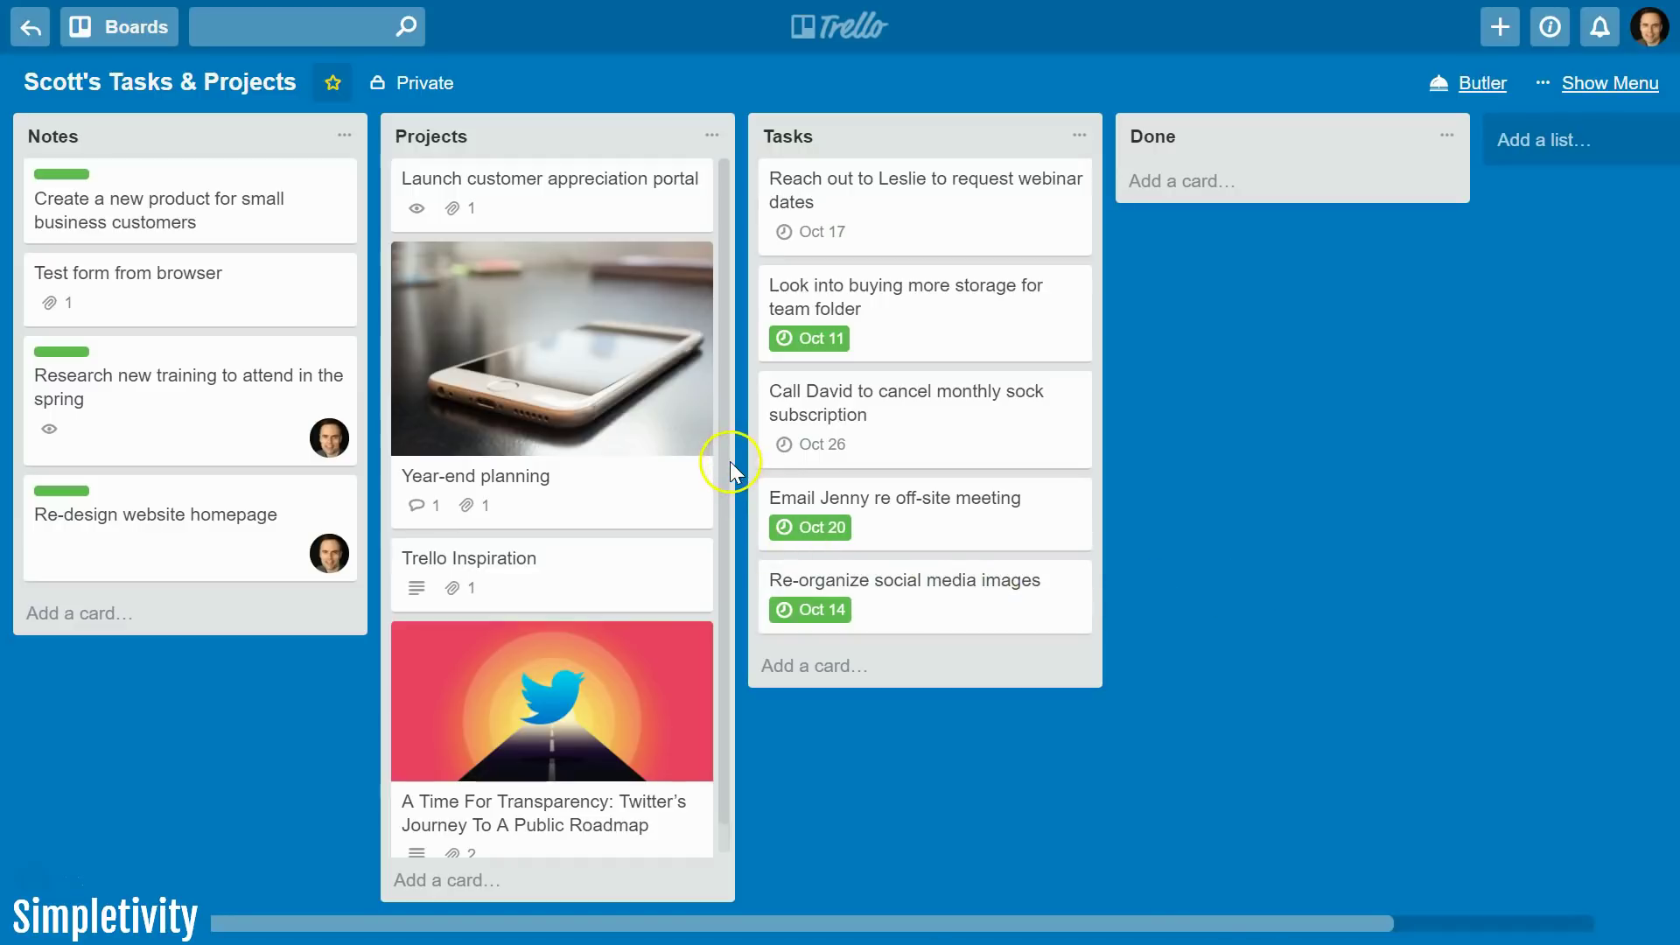
Step: Check the Butler entry in the board's list of Power-Ups, and close the list
scroll(728, 463, down, 1)
scroll(727, 520, up, 1)
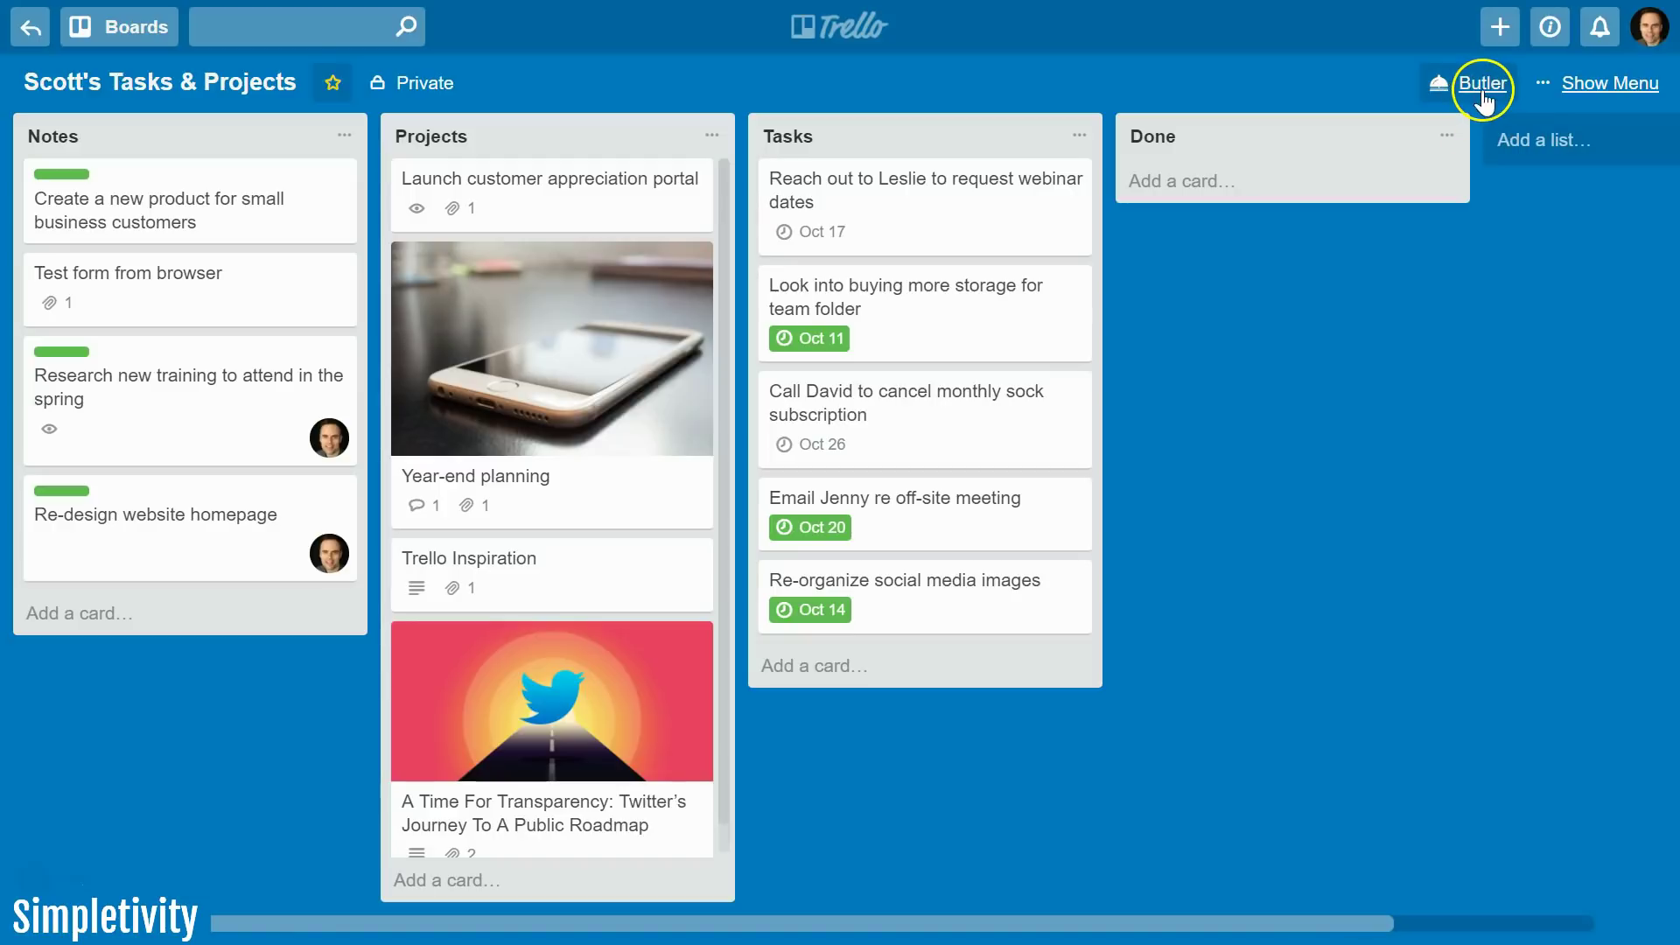
click(1619, 88)
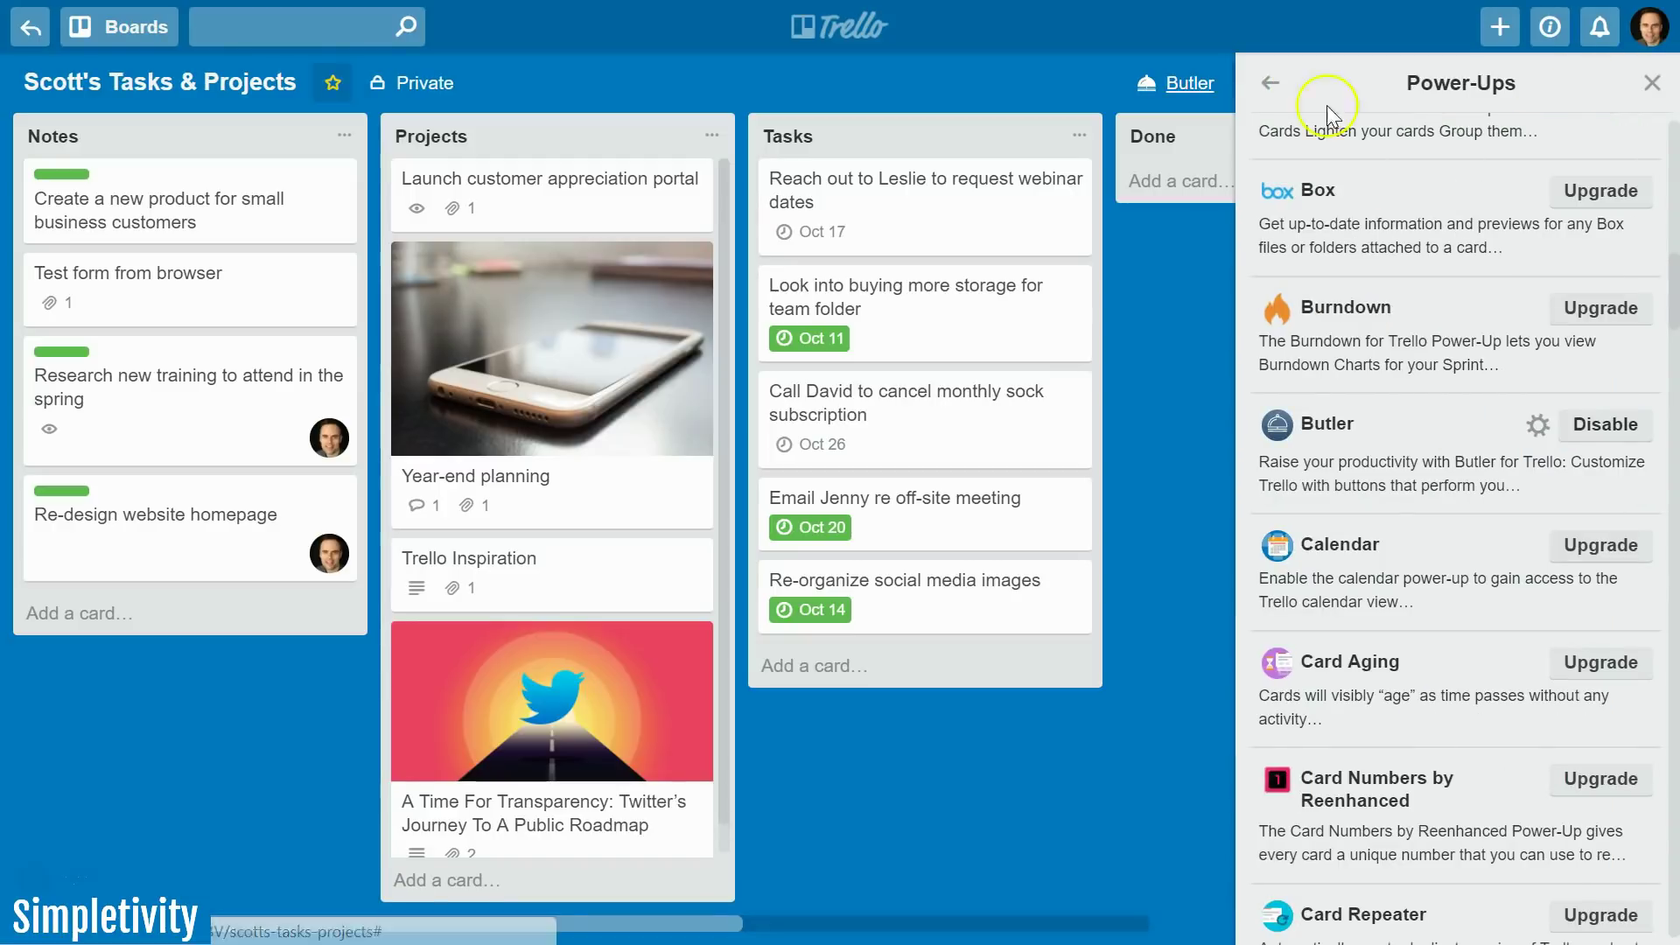
click(1269, 87)
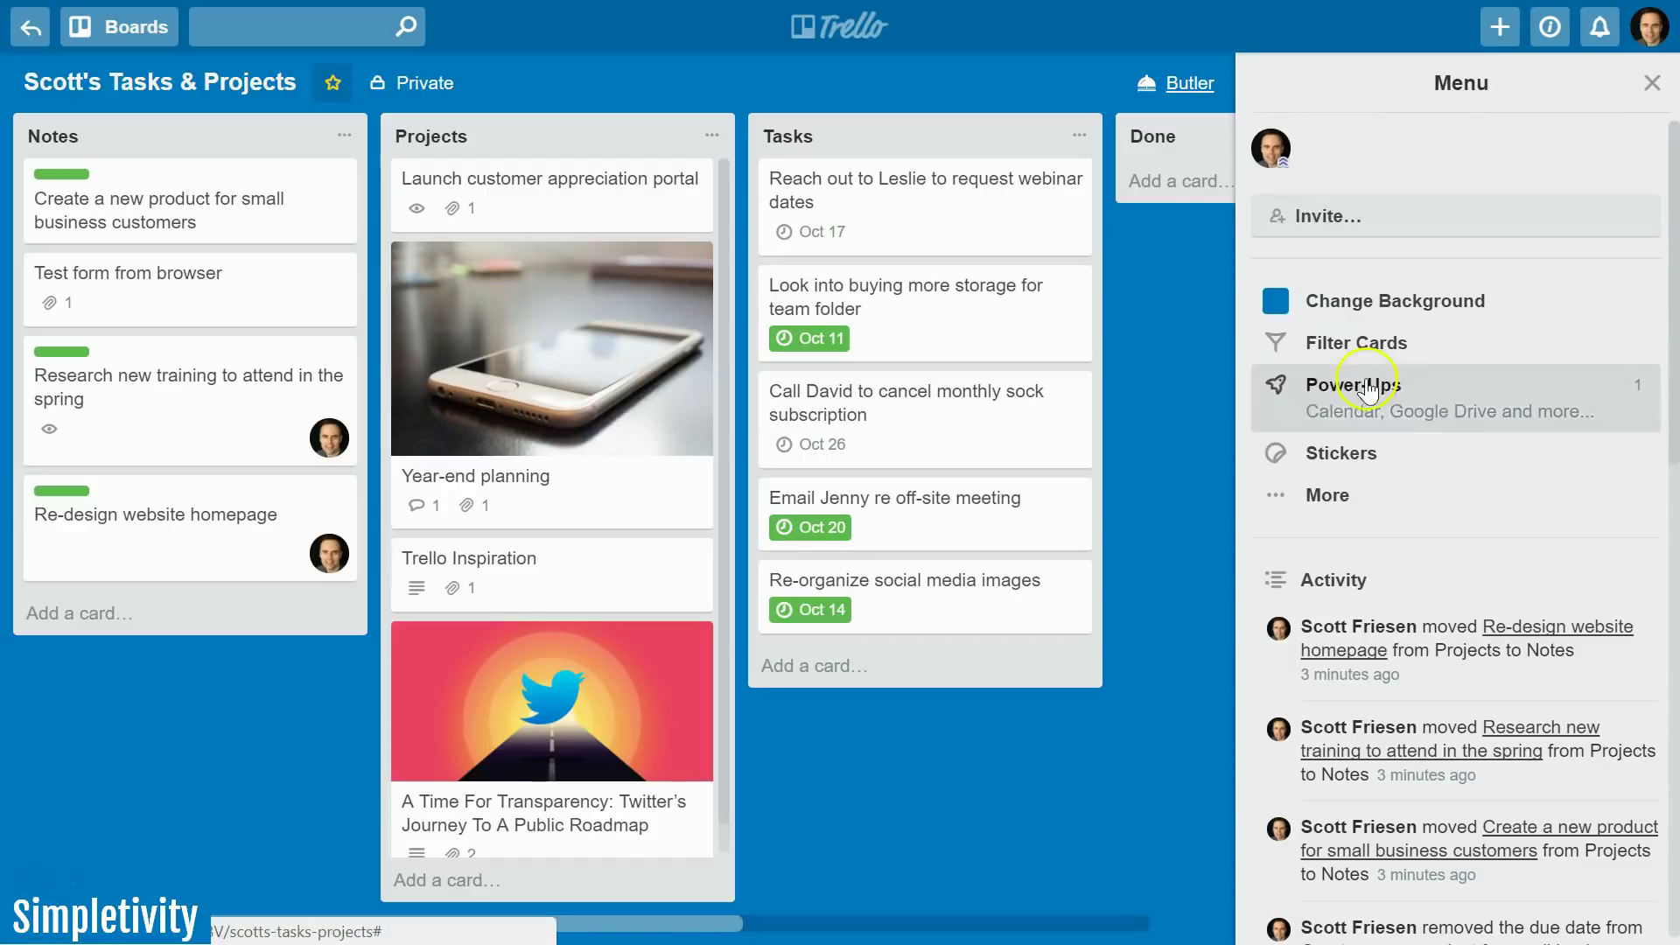
click(1416, 398)
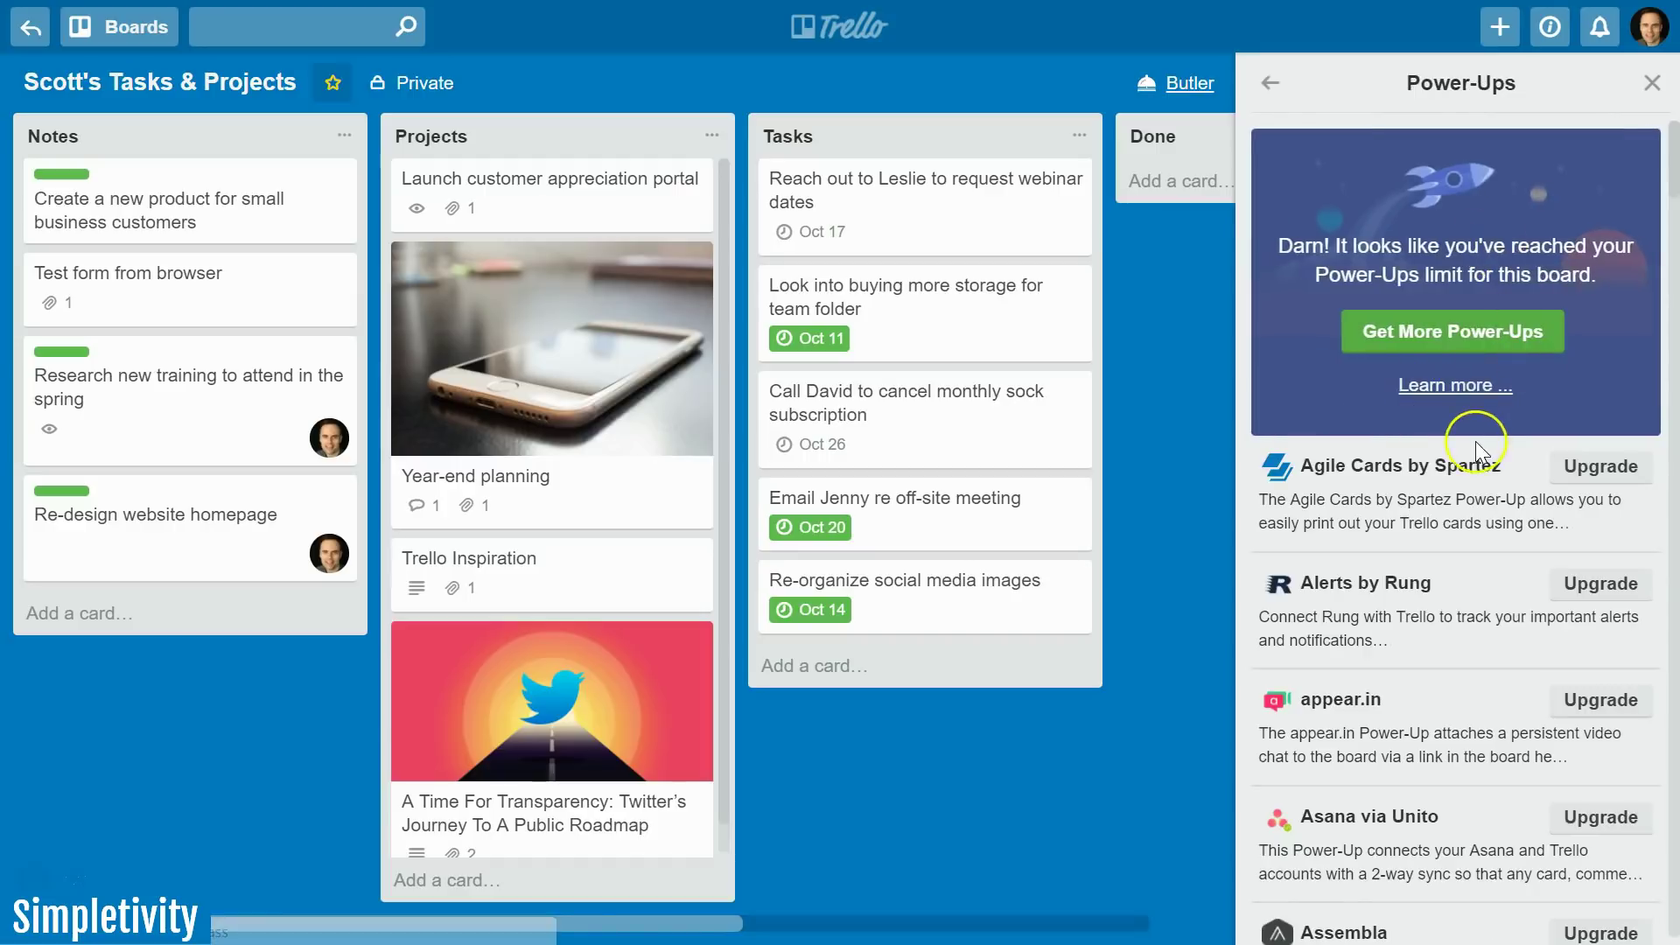
scroll(1476, 441, down, 5)
scroll(1470, 464, up, 8)
scroll(1466, 458, down, 7)
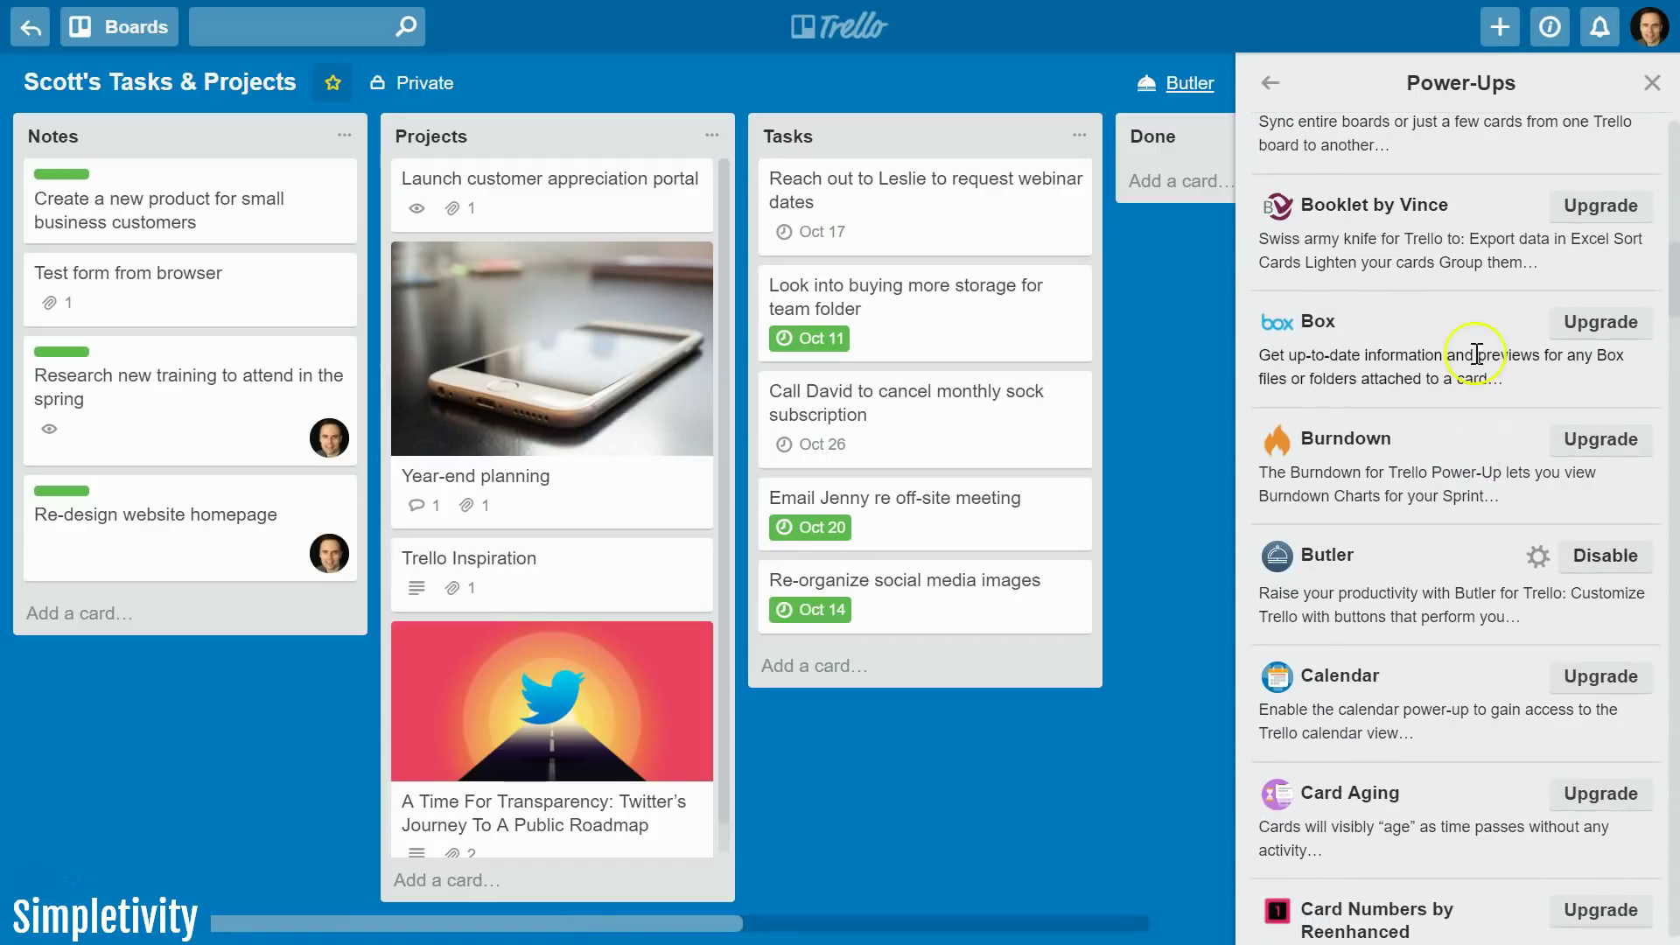
scroll(1436, 402, down, 2)
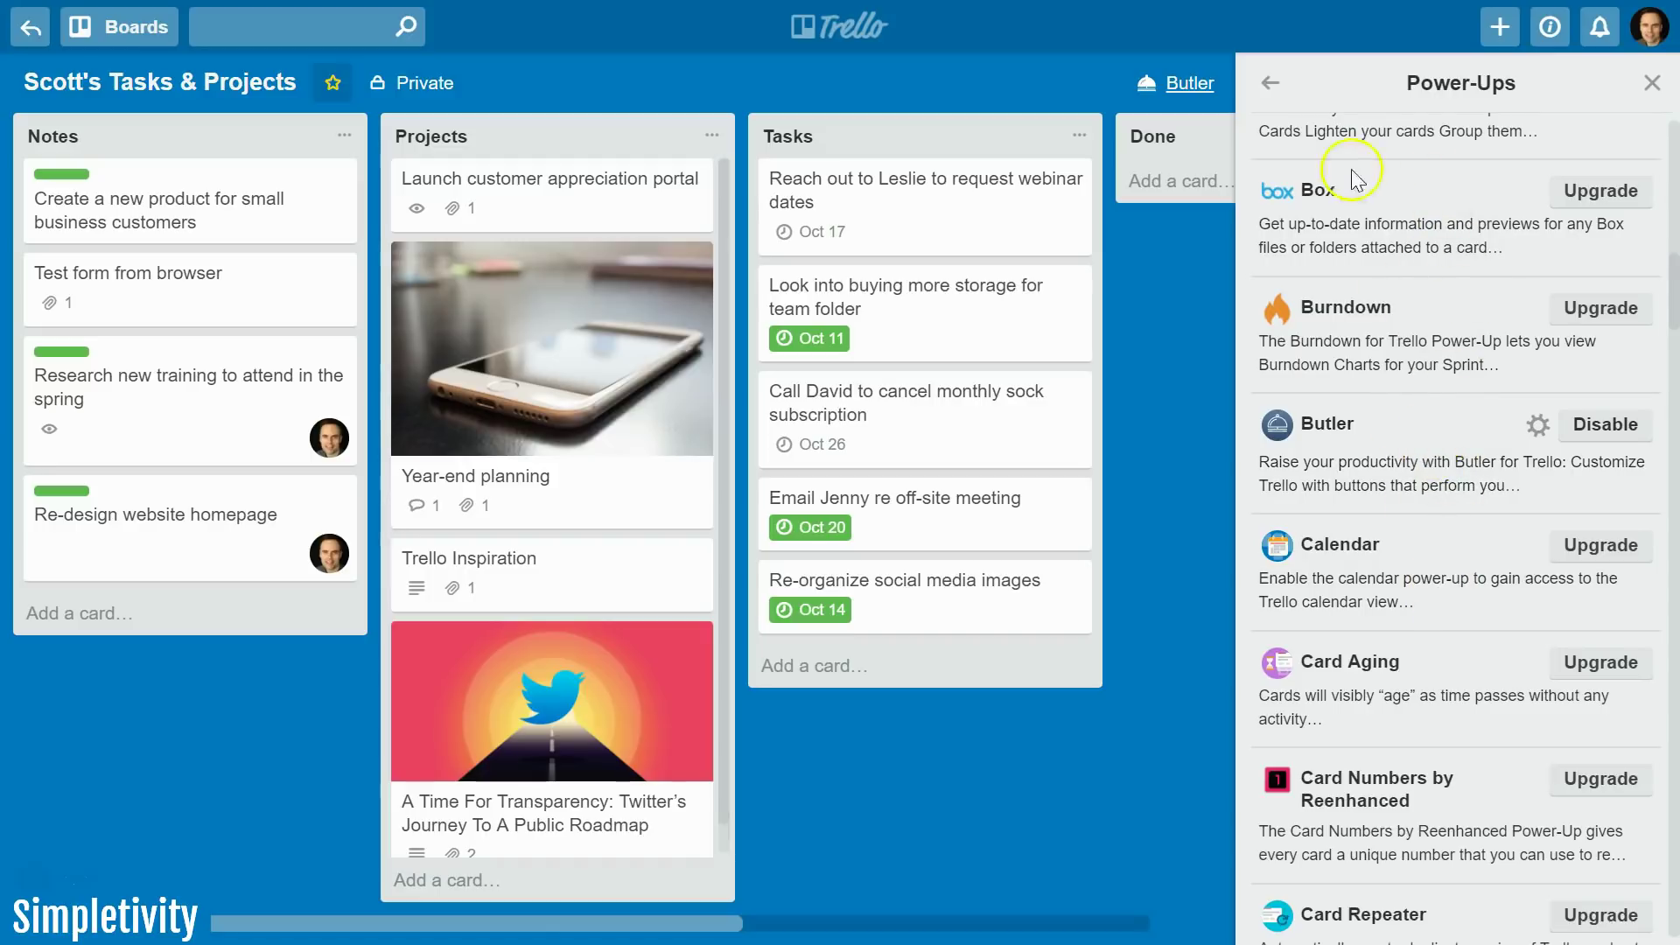
click(1653, 82)
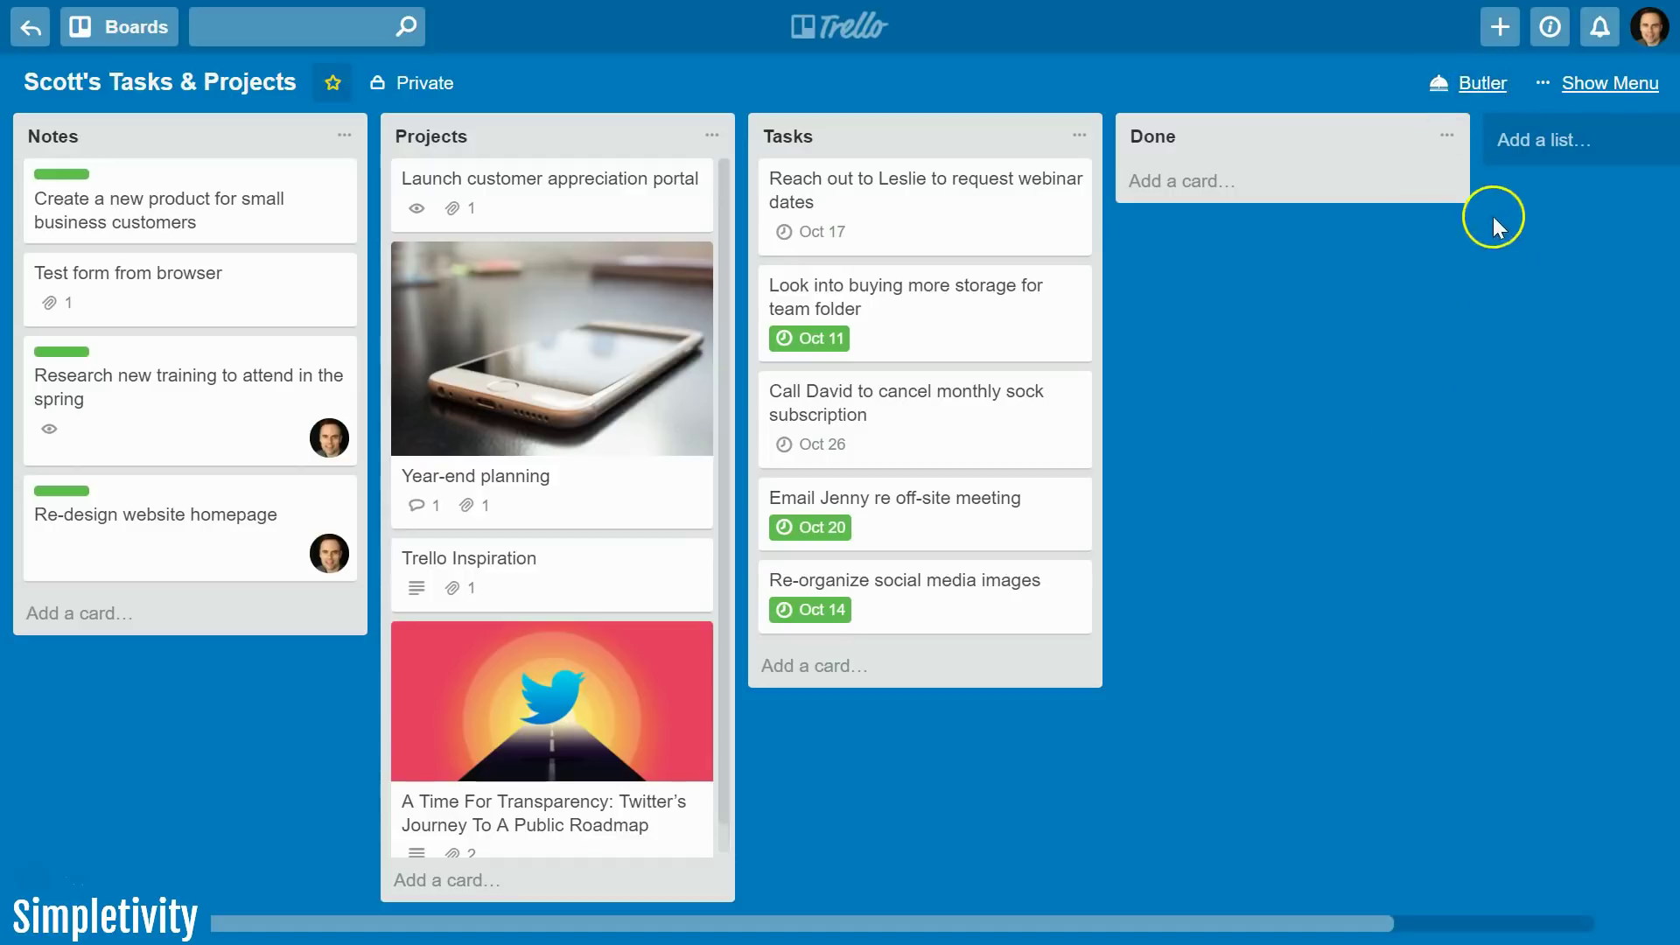
Step: Start a new Butler board button and title it Sort Task List
click(1484, 88)
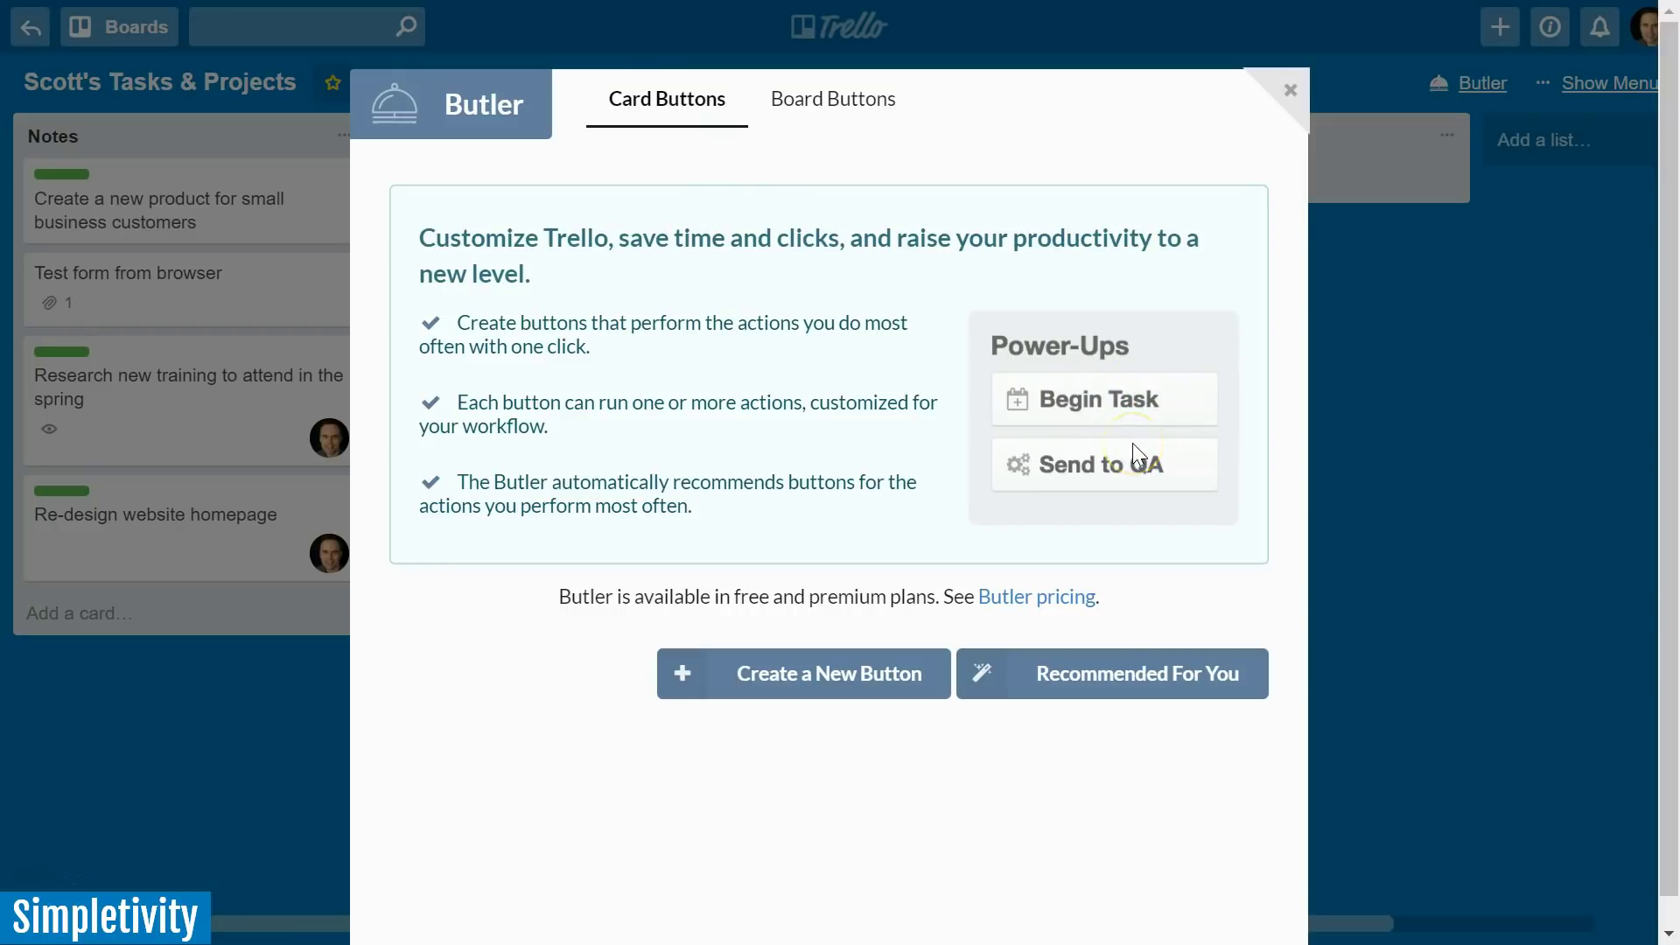
click(827, 105)
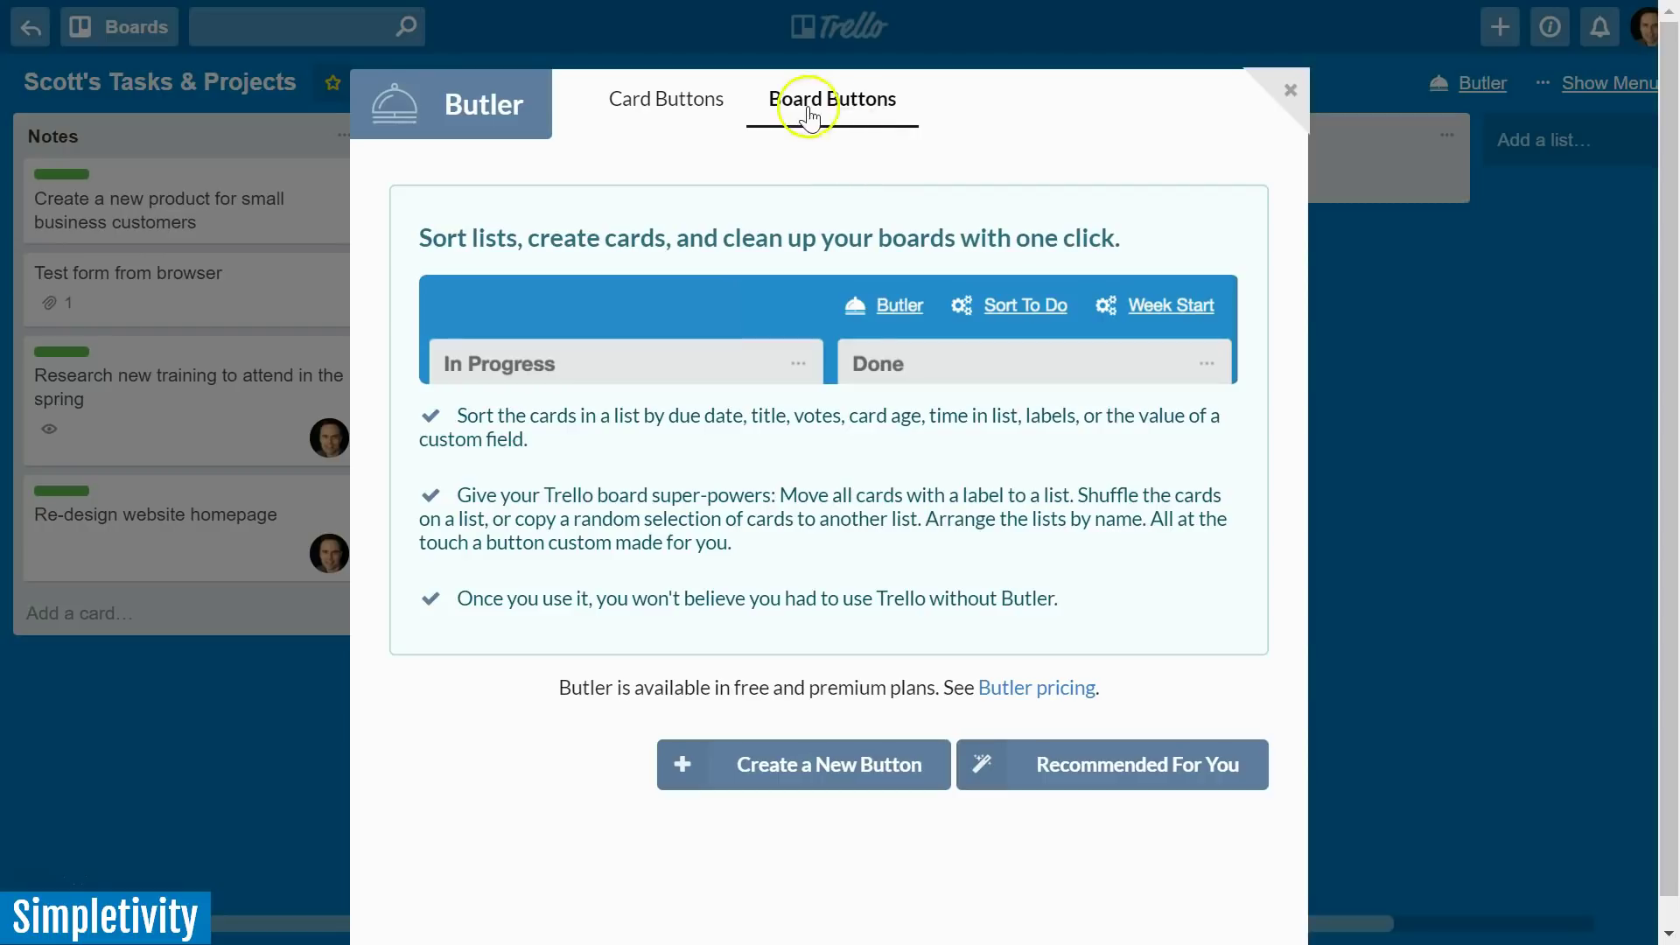
click(806, 776)
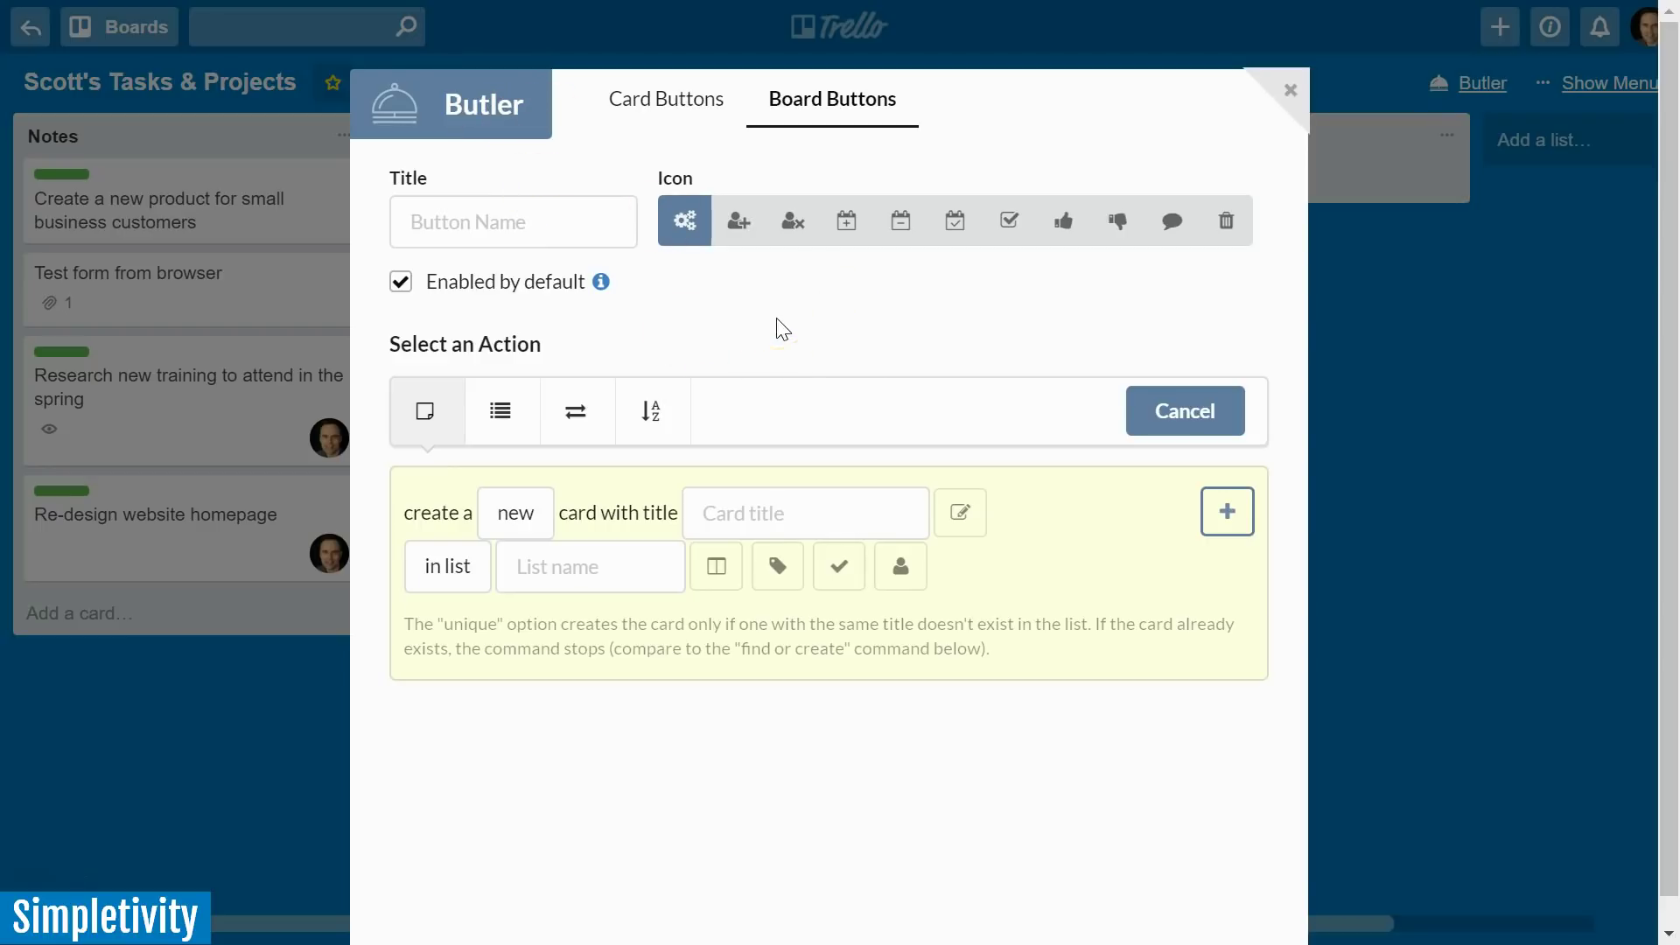
click(449, 225)
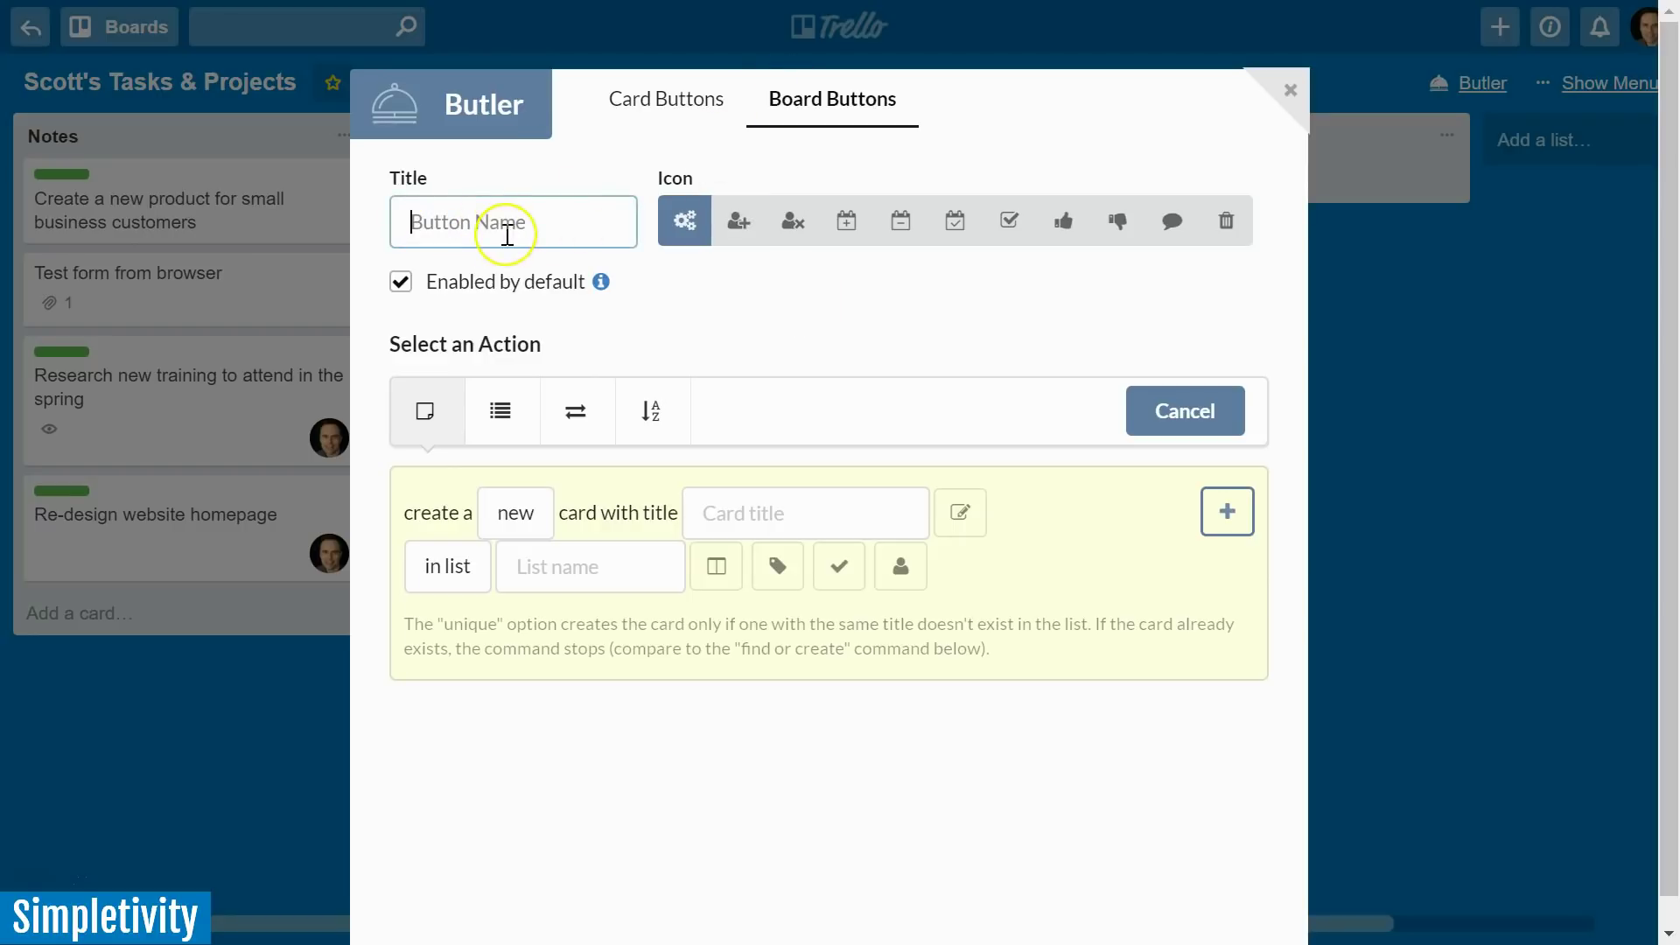
text(Sort Task List)
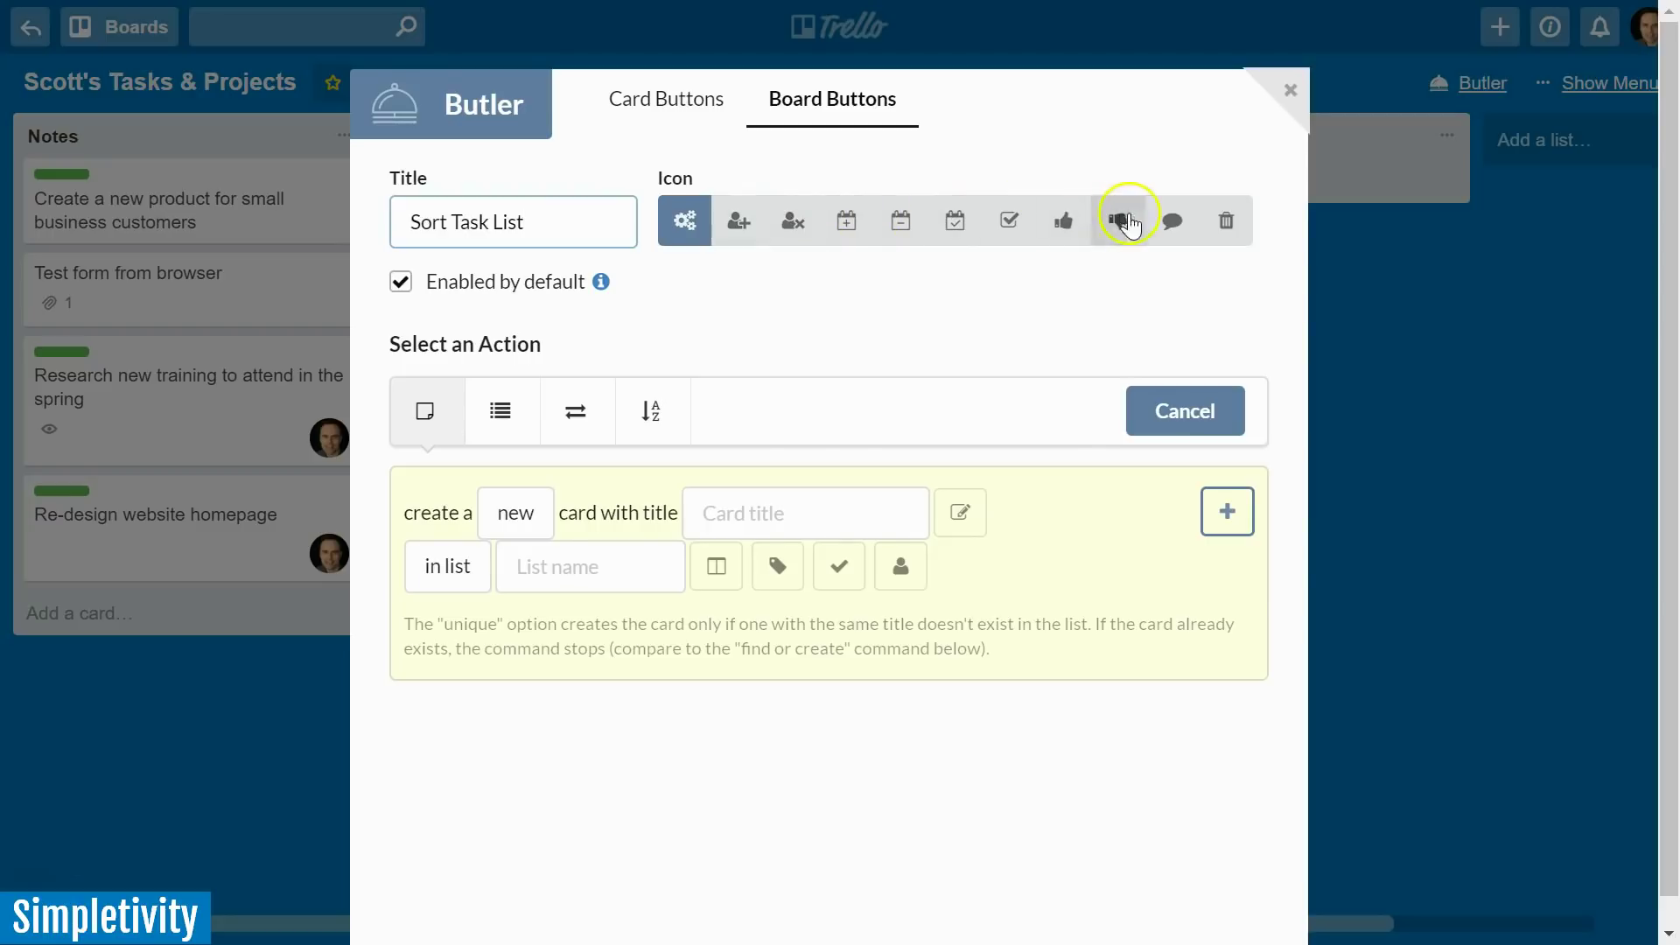
Step: Try other icons for the Sort Task List board button, including the calendar ones, and restore the gears icon
click(790, 227)
click(852, 233)
click(902, 229)
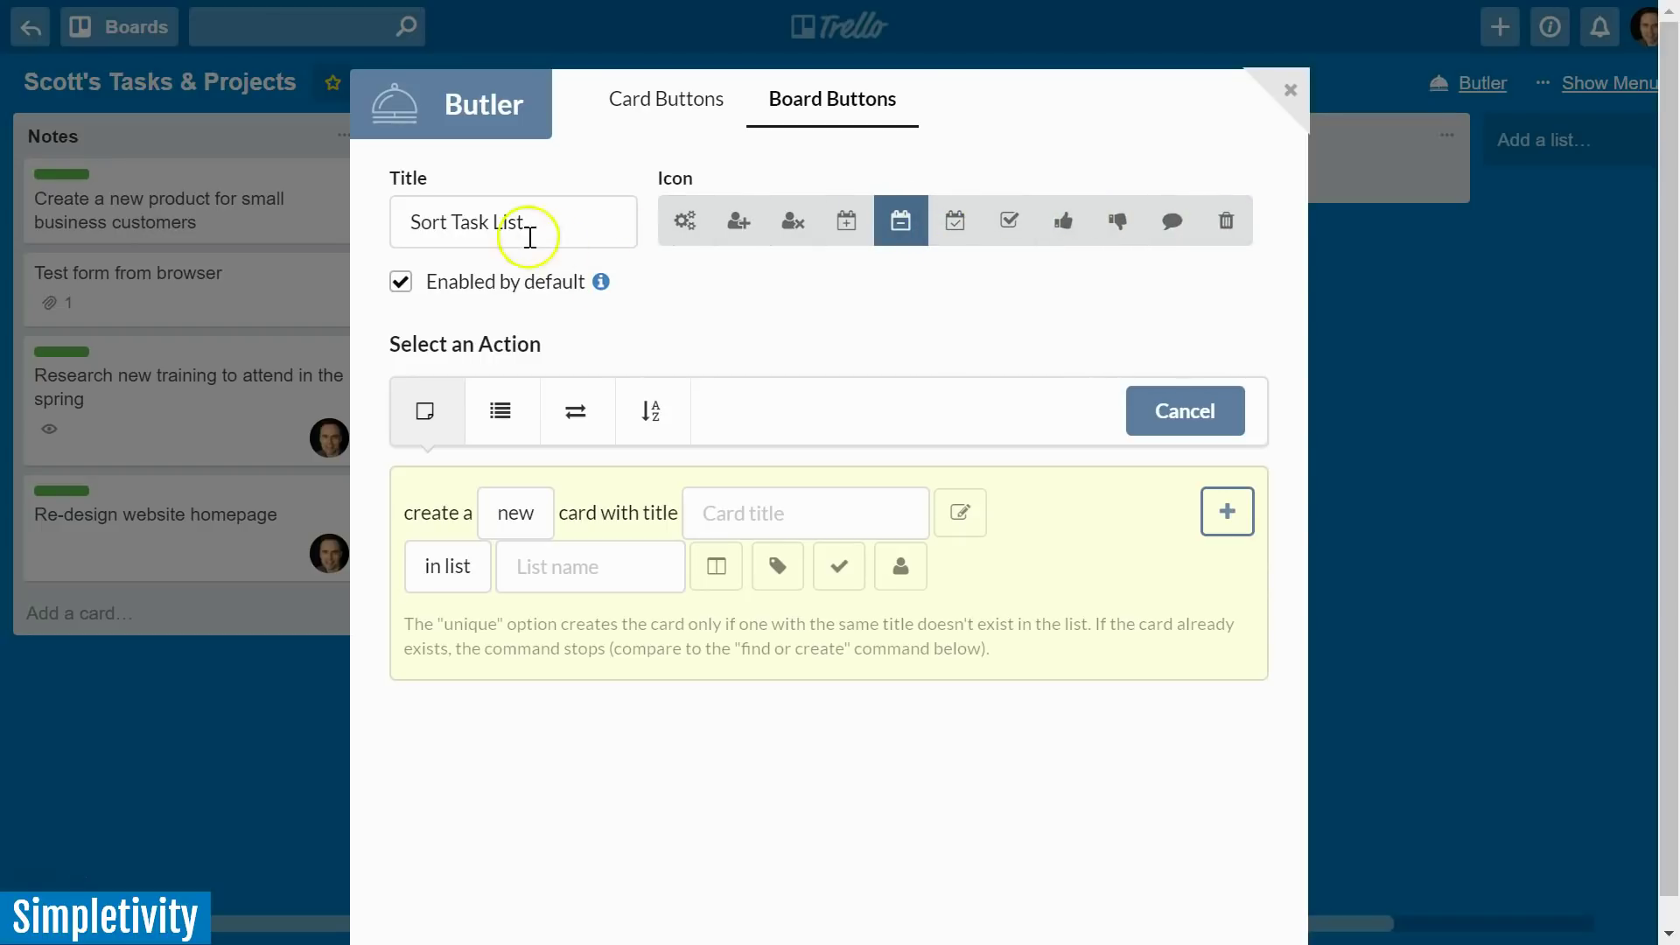
click(686, 222)
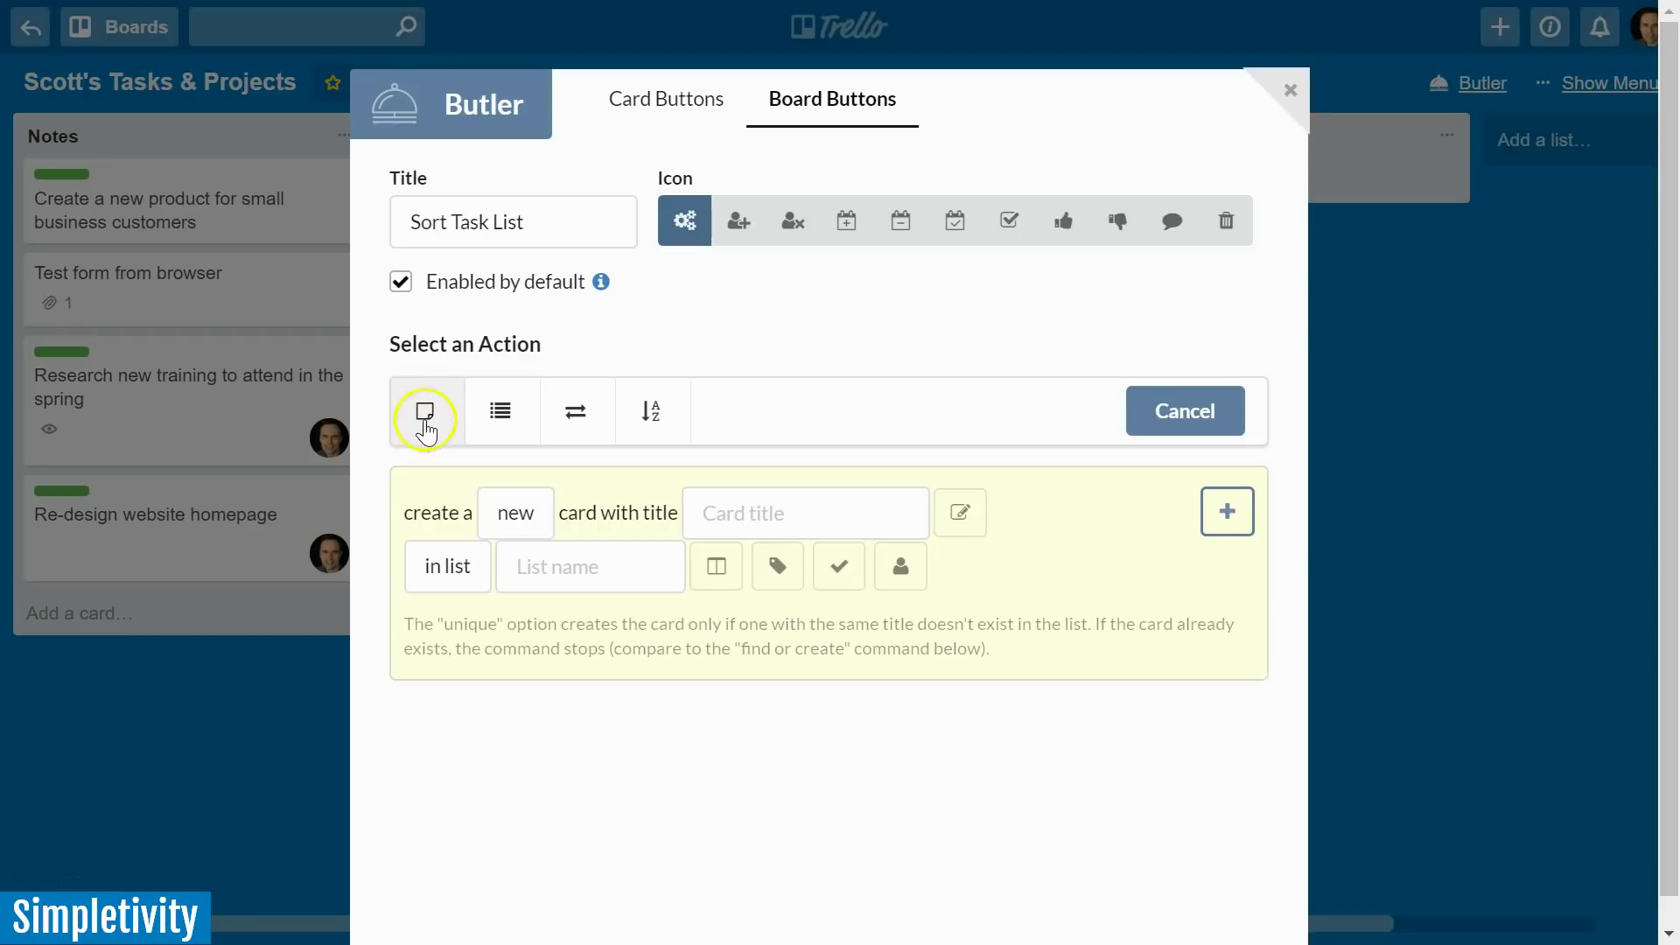
Step: Choose the action that sorts the cards in a list by due date, and set its list to Tasks
click(499, 422)
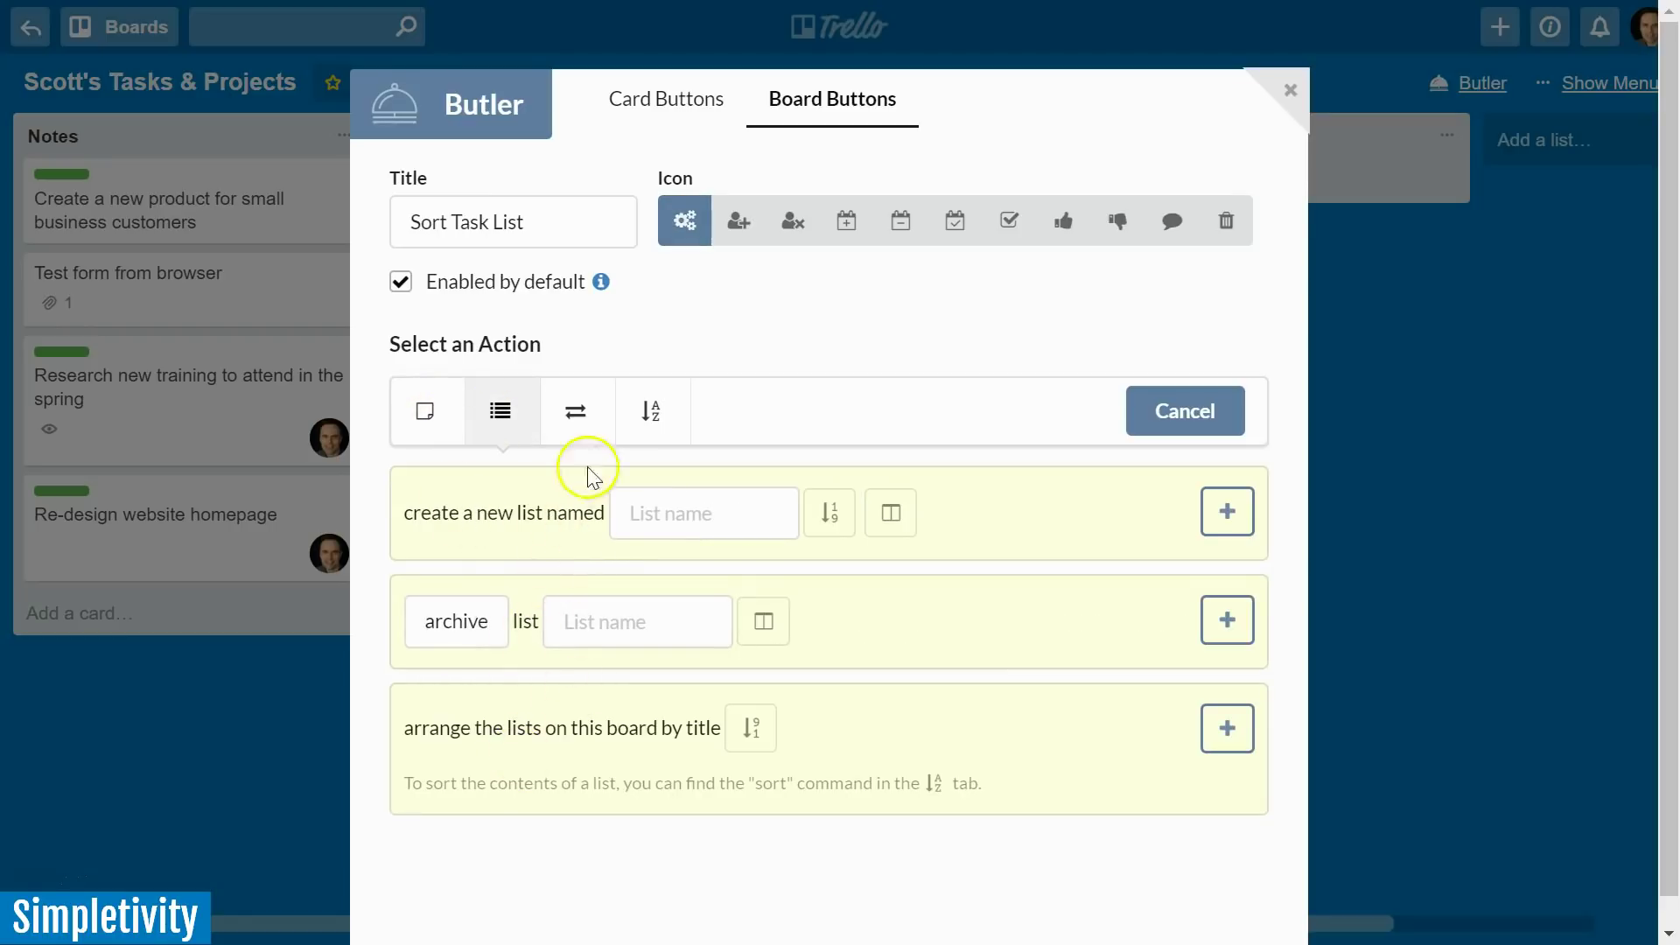
click(578, 416)
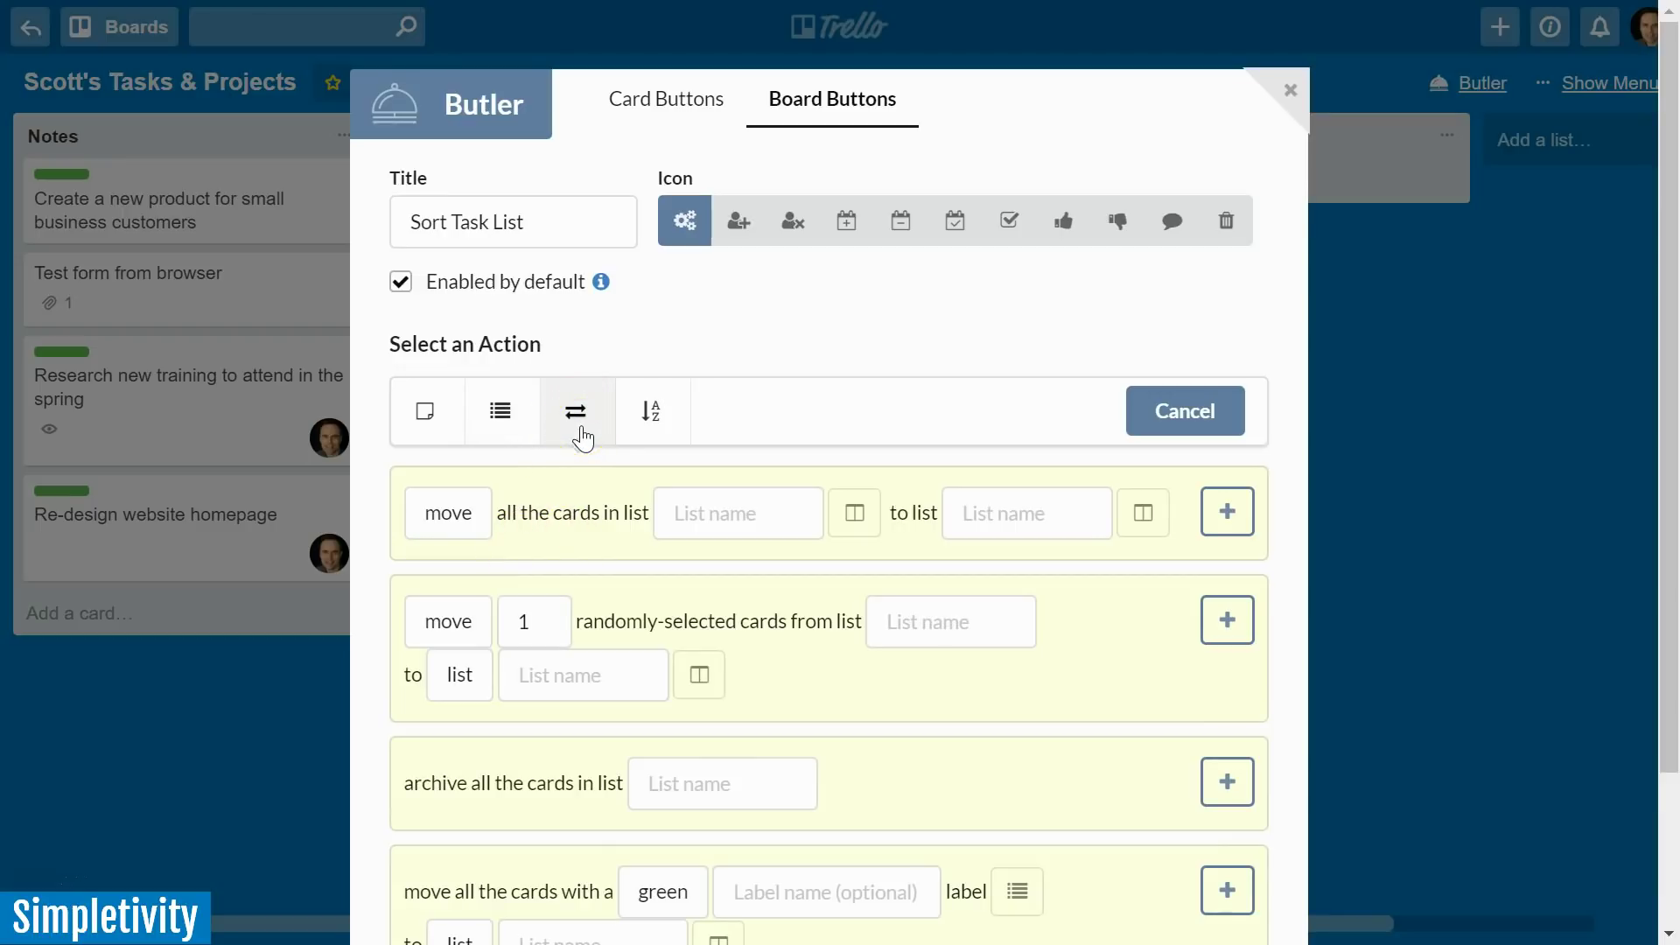
click(659, 420)
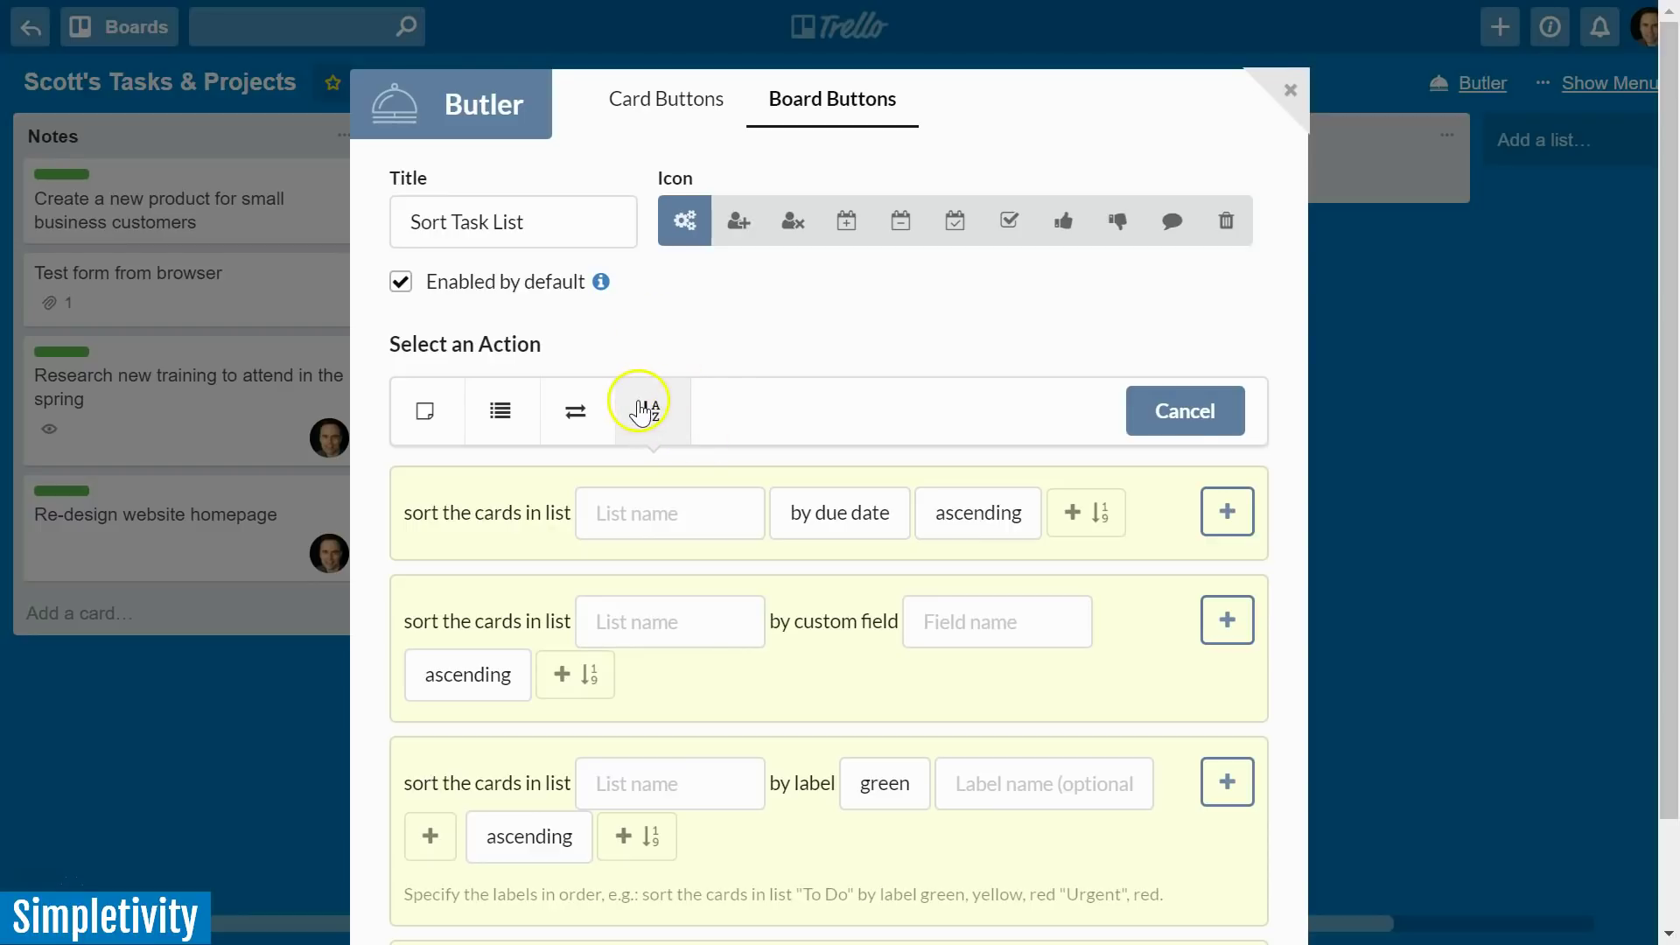
scroll(638, 404, down, 2)
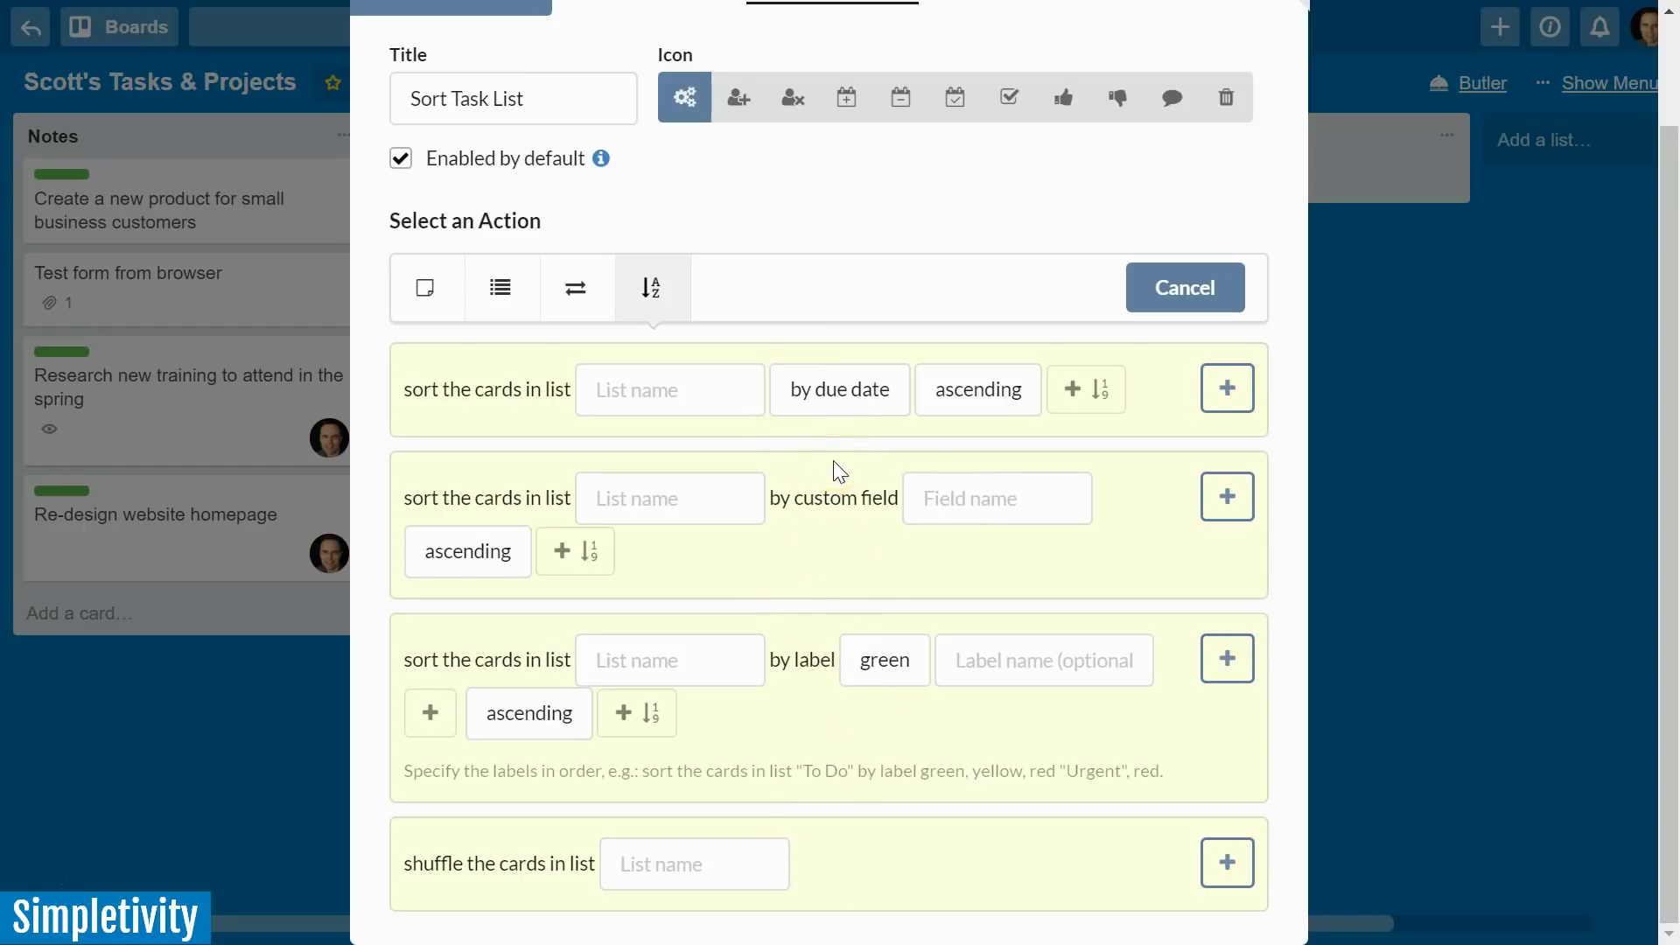
scroll(836, 473, up, 2)
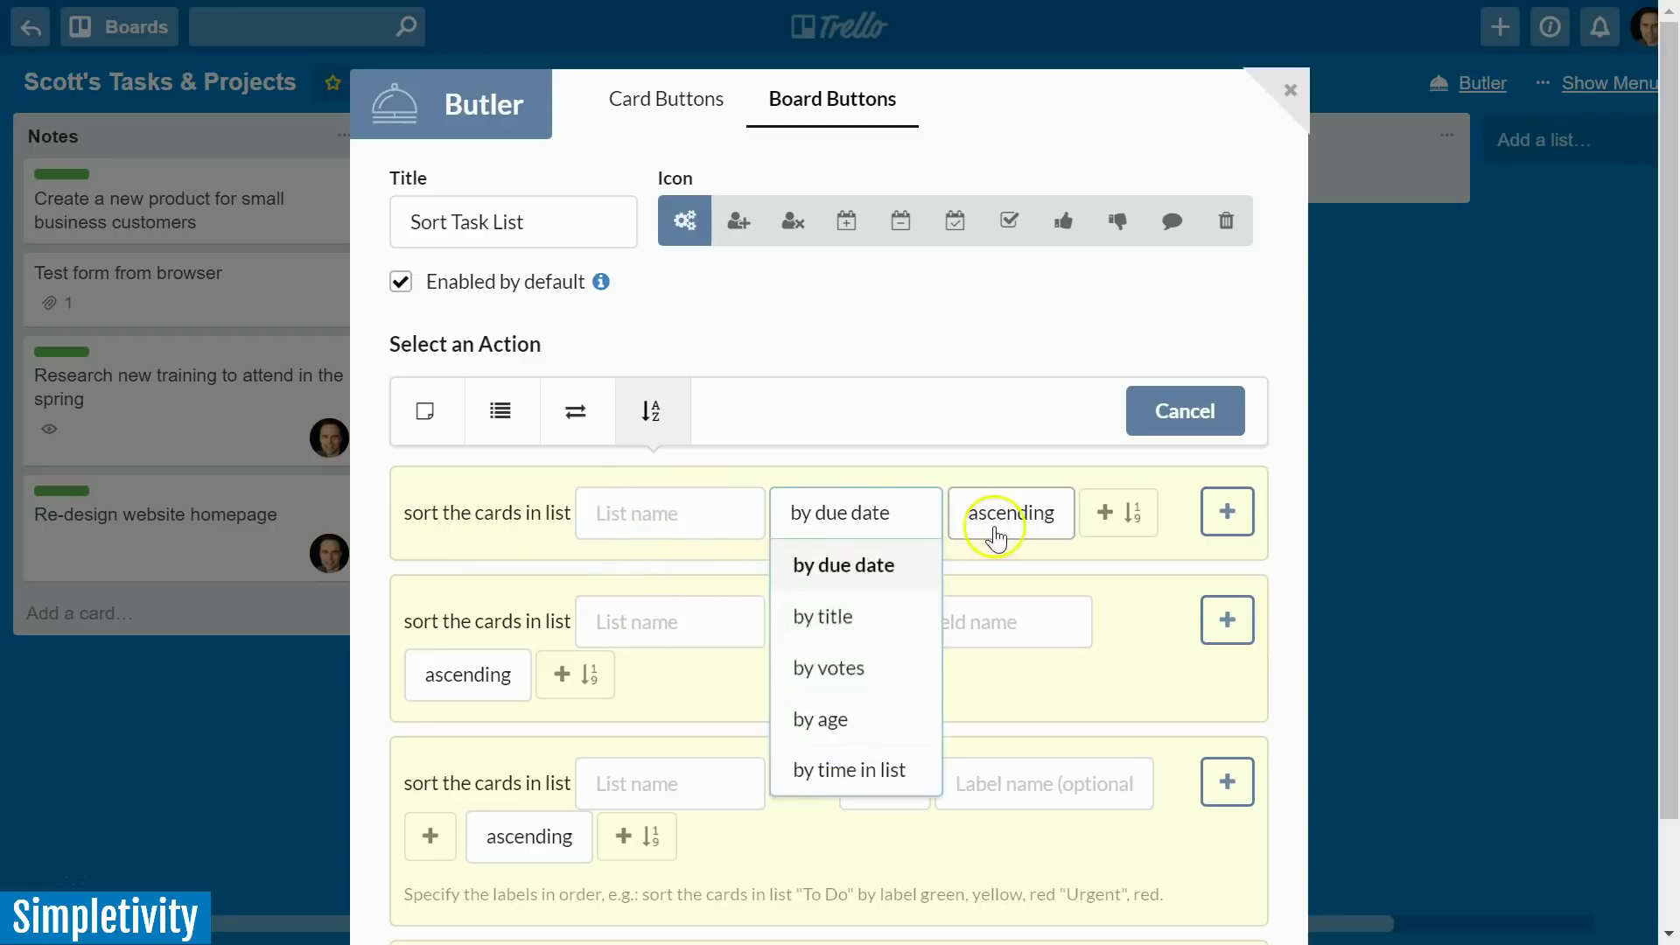
mouse_move(989, 528)
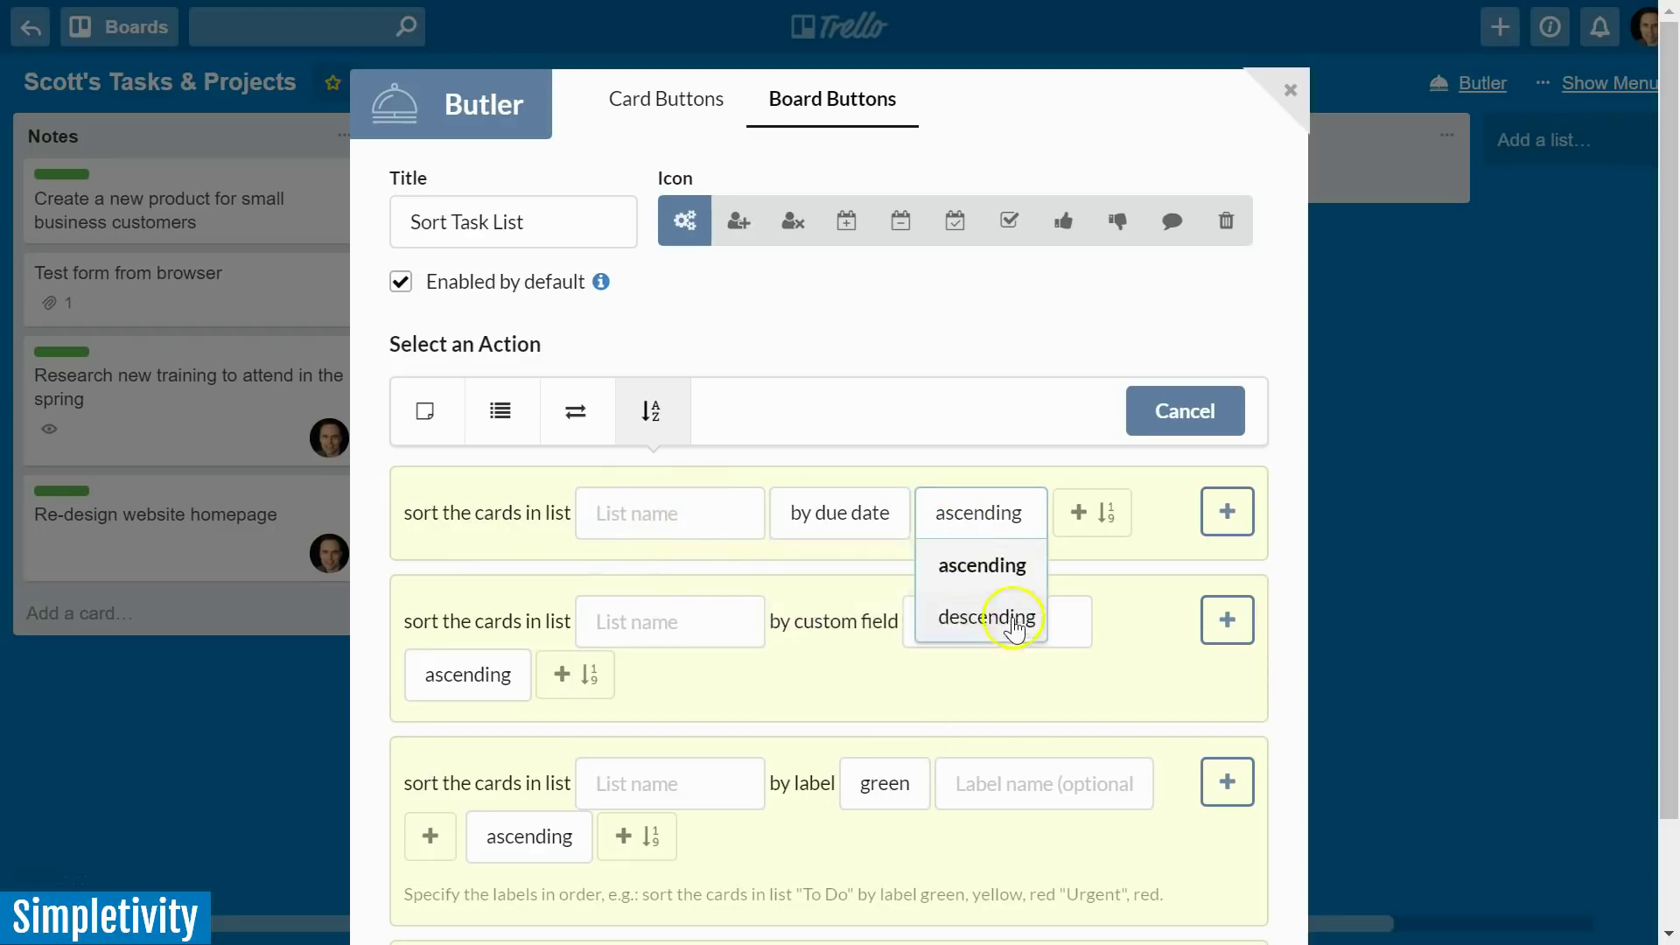
click(643, 511)
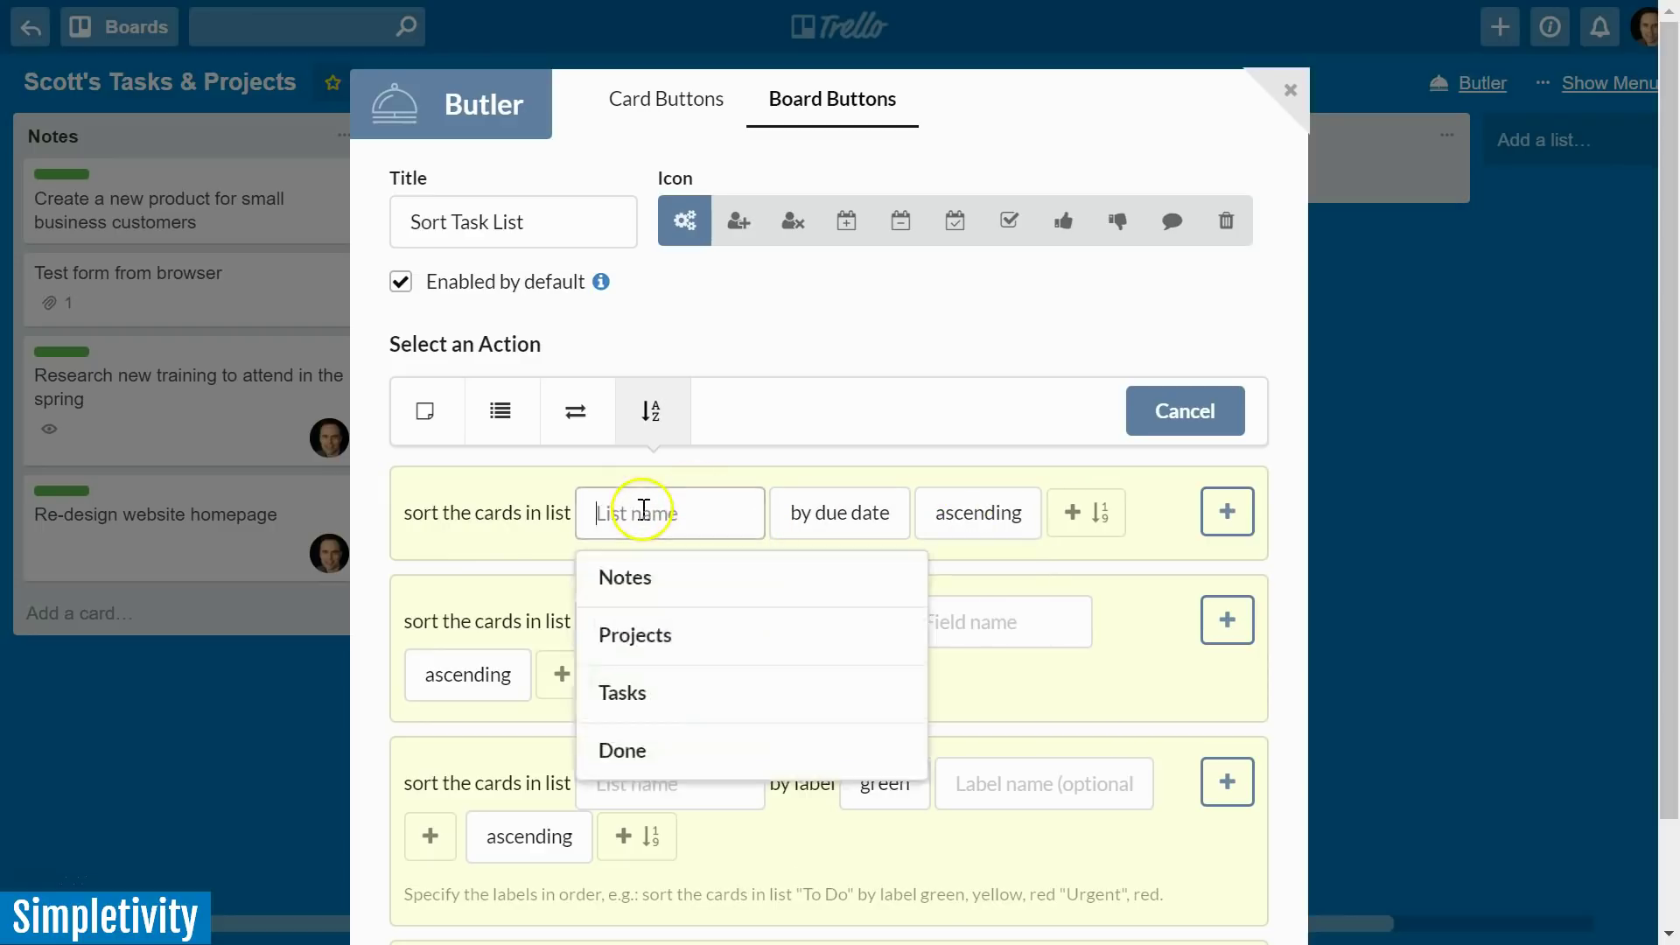
click(617, 693)
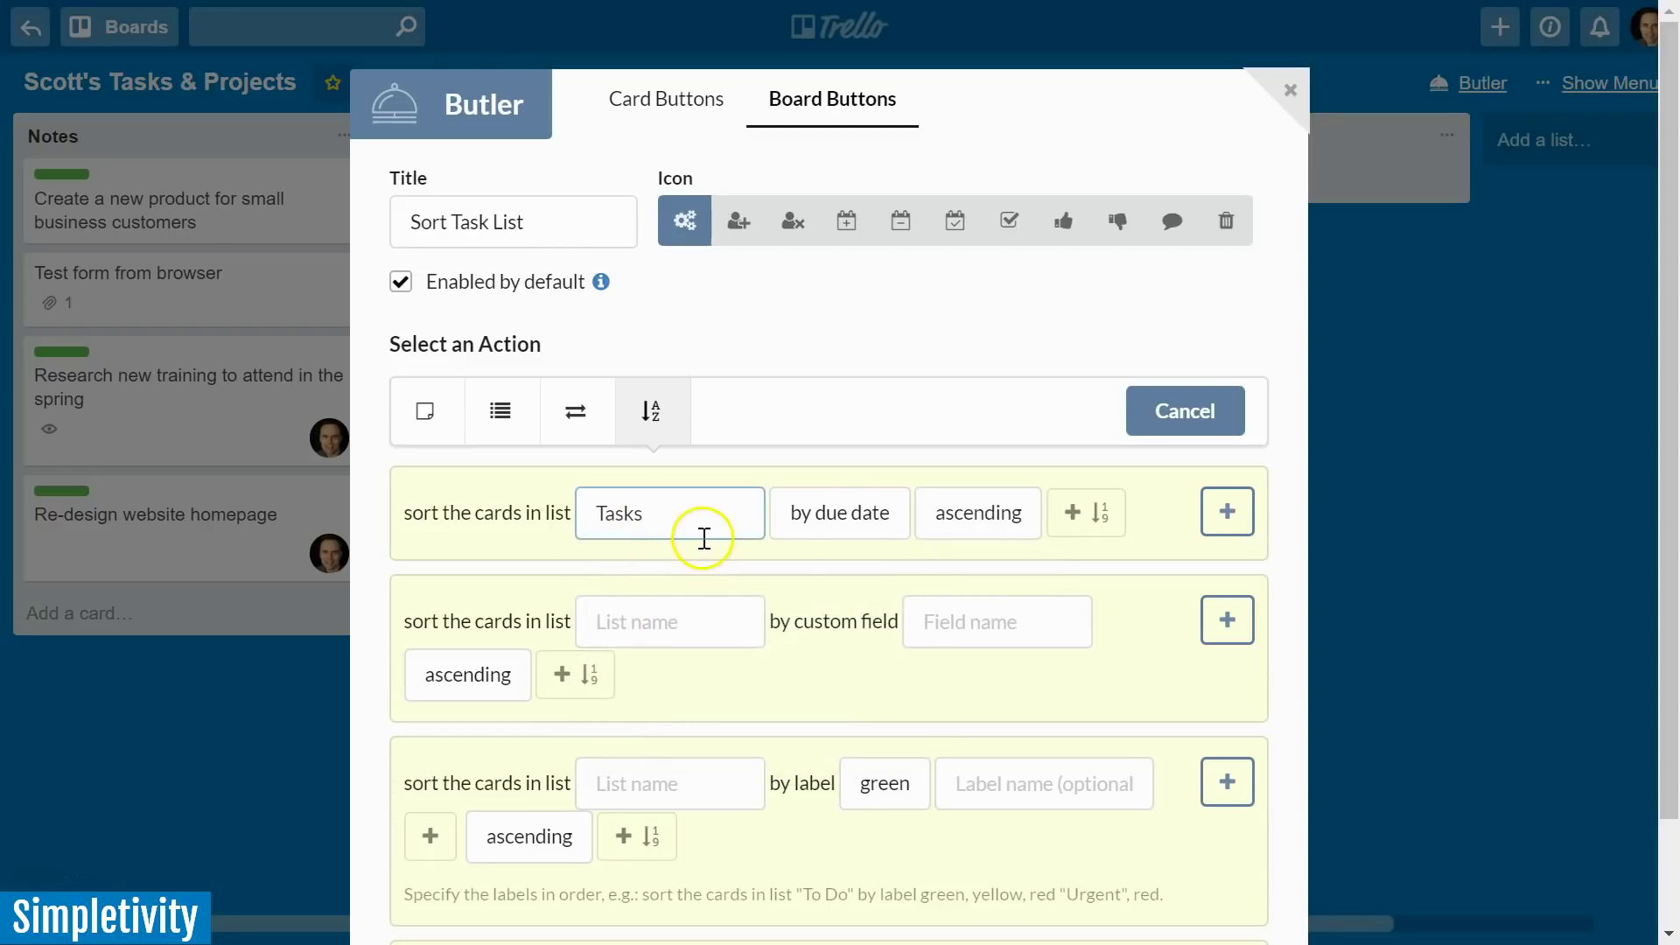
Step: Add the Tasks sorting action by due date in ascending order, and save the board button
click(840, 522)
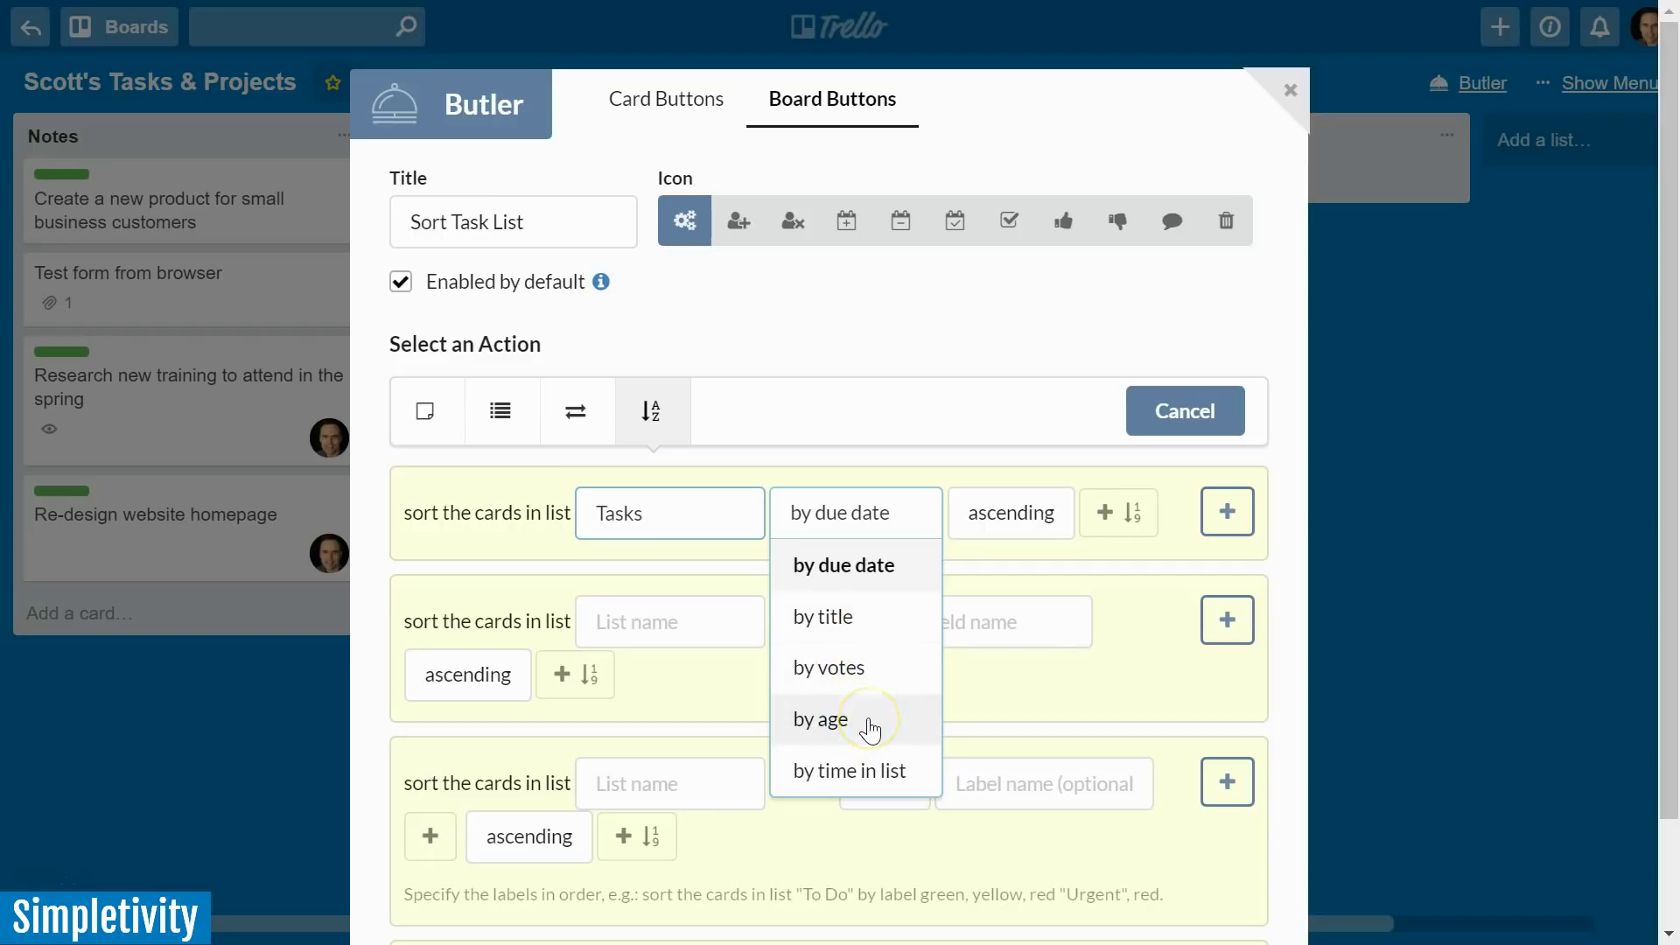
click(856, 777)
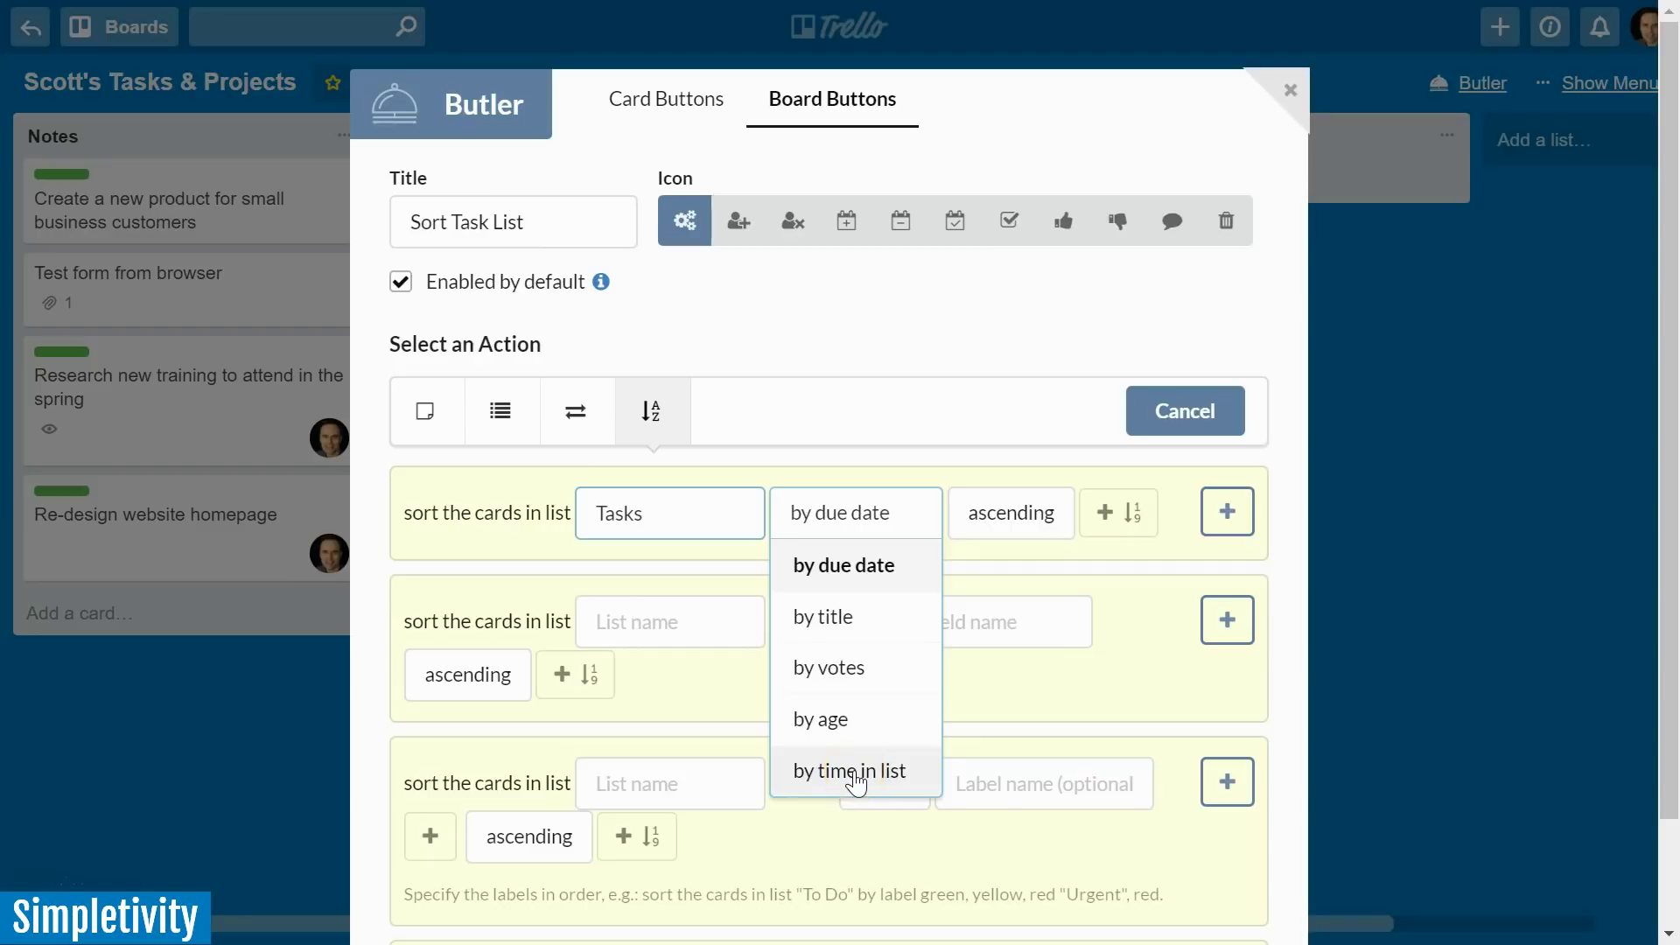
click(838, 576)
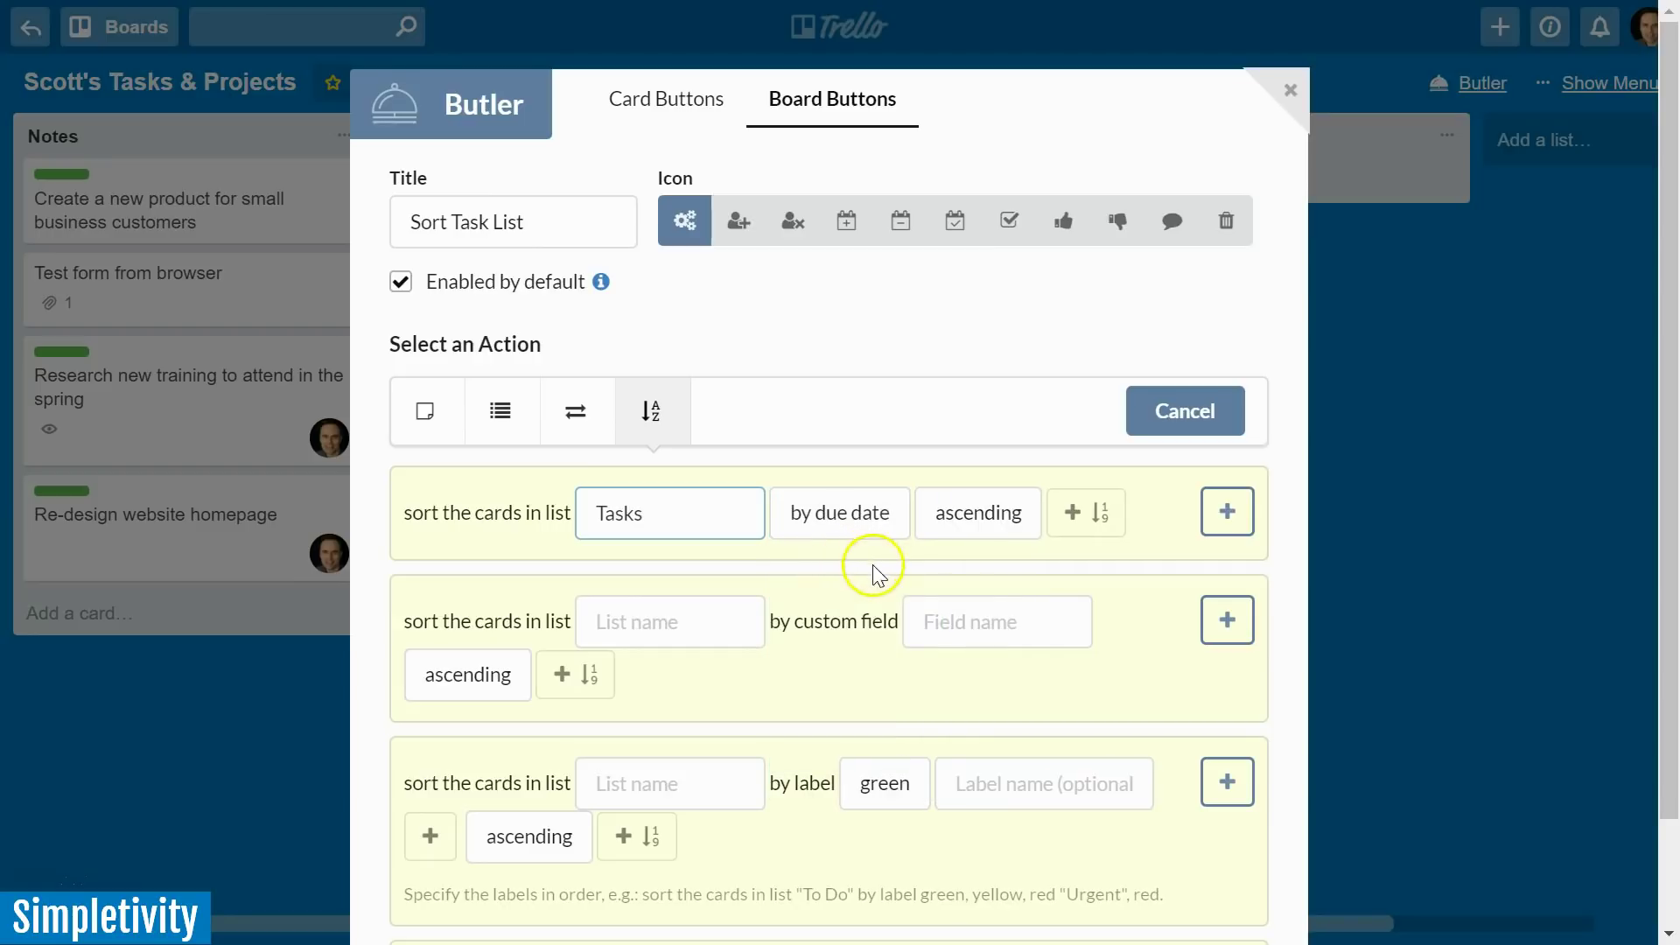
click(981, 516)
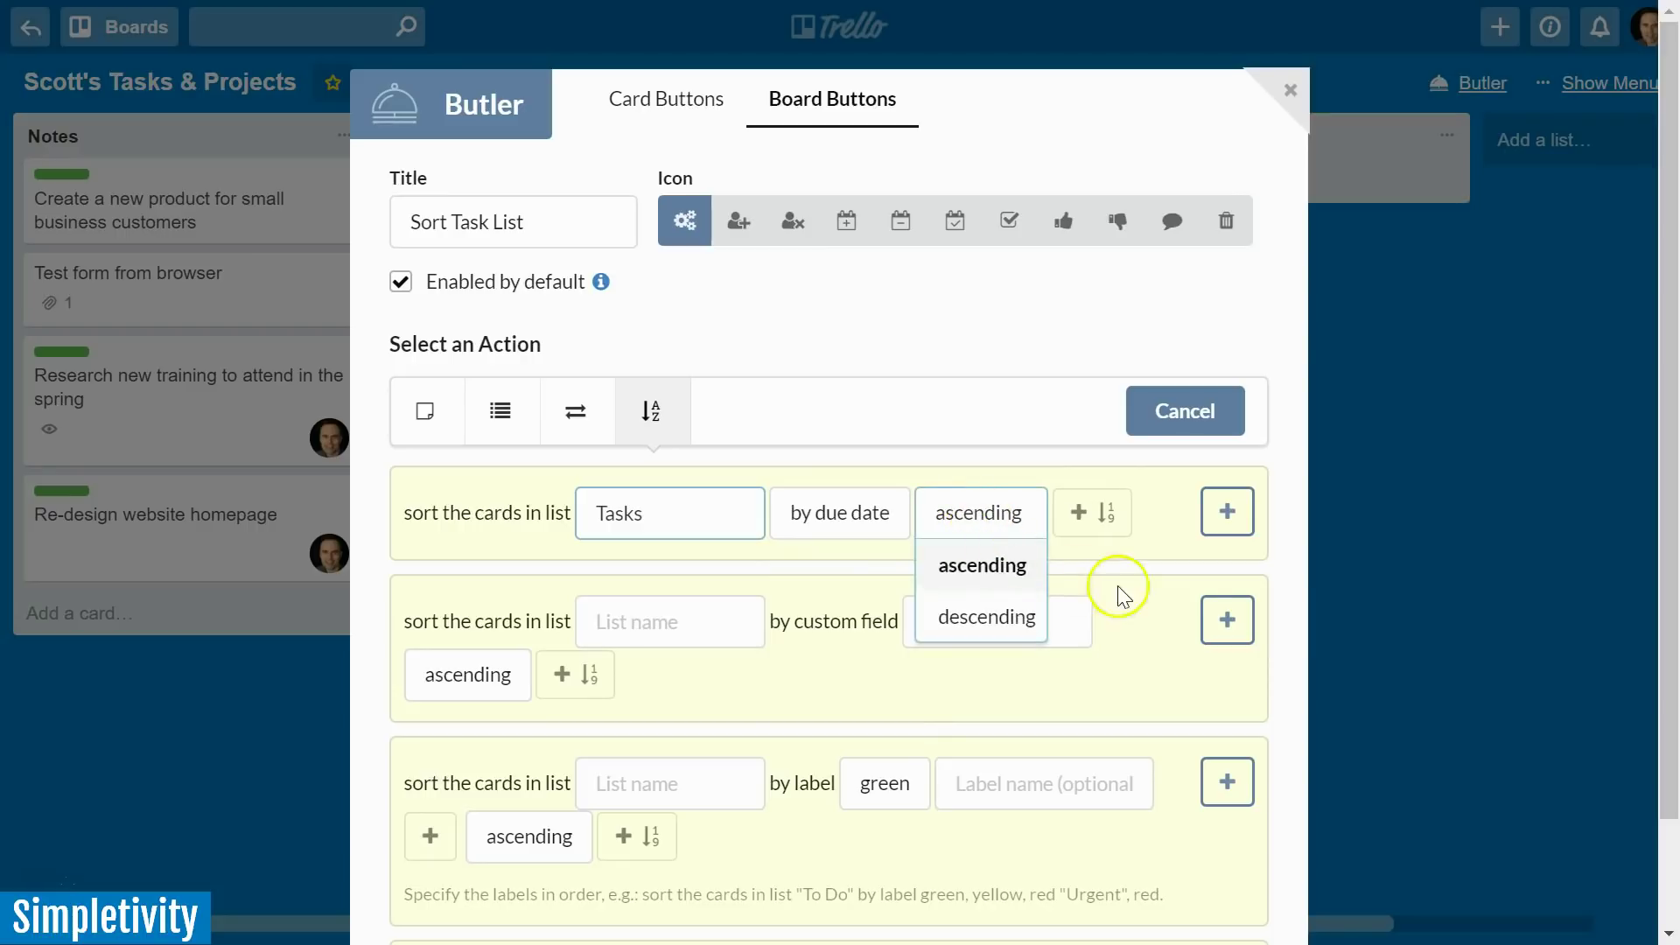
click(1221, 516)
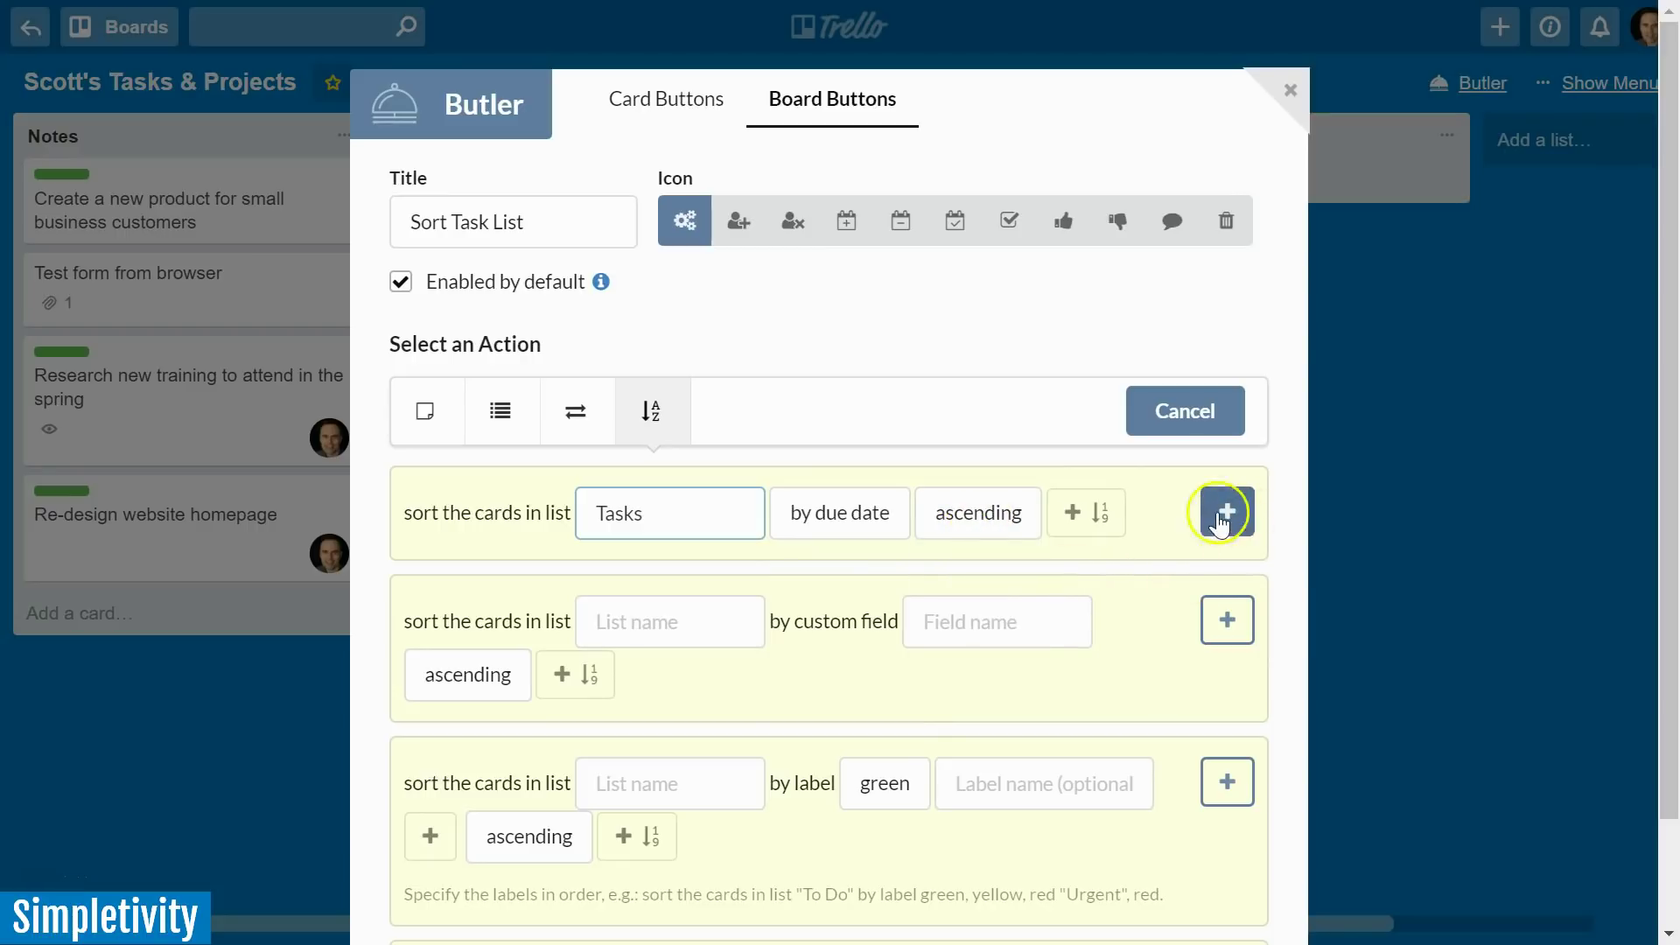
click(1228, 516)
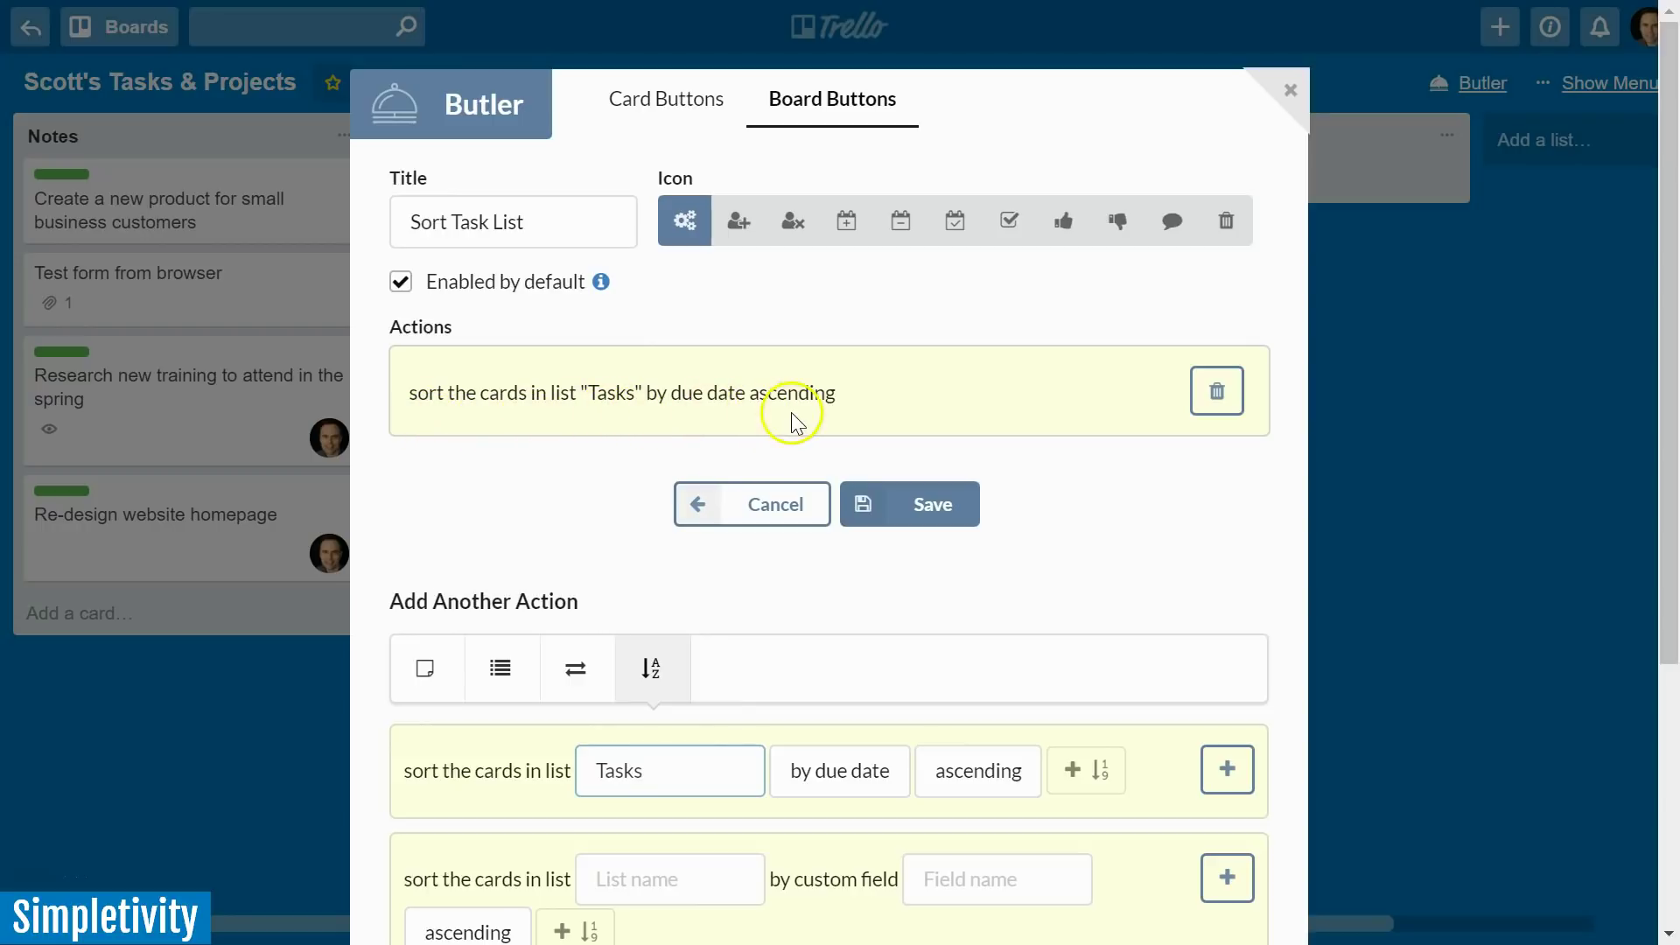
click(928, 512)
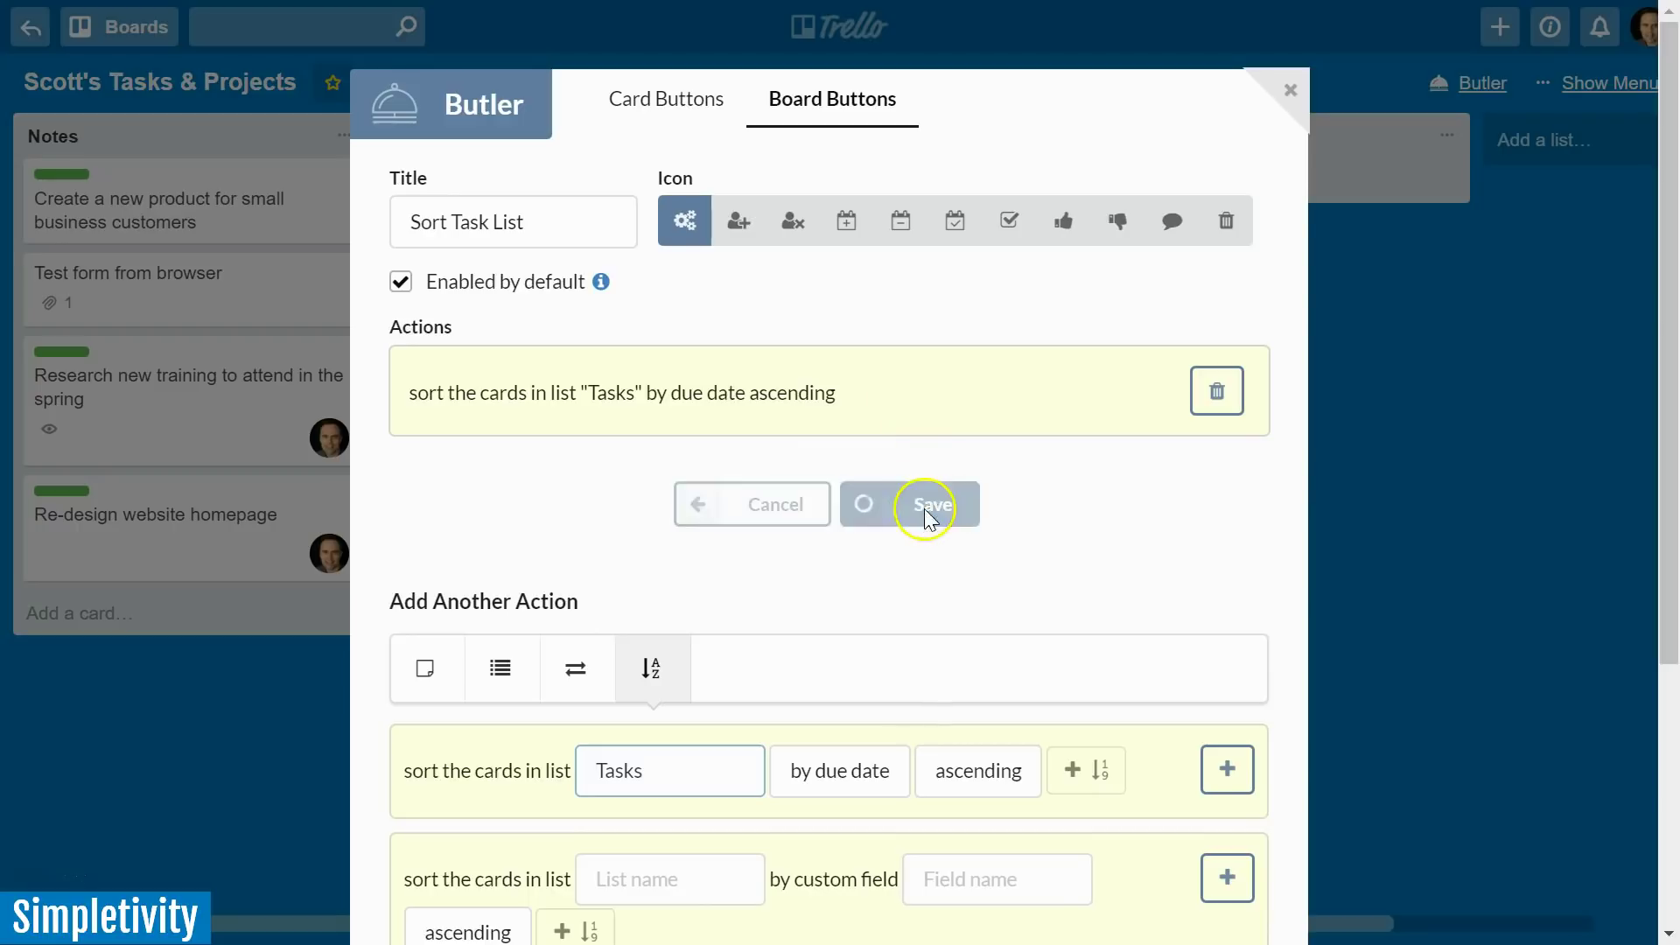
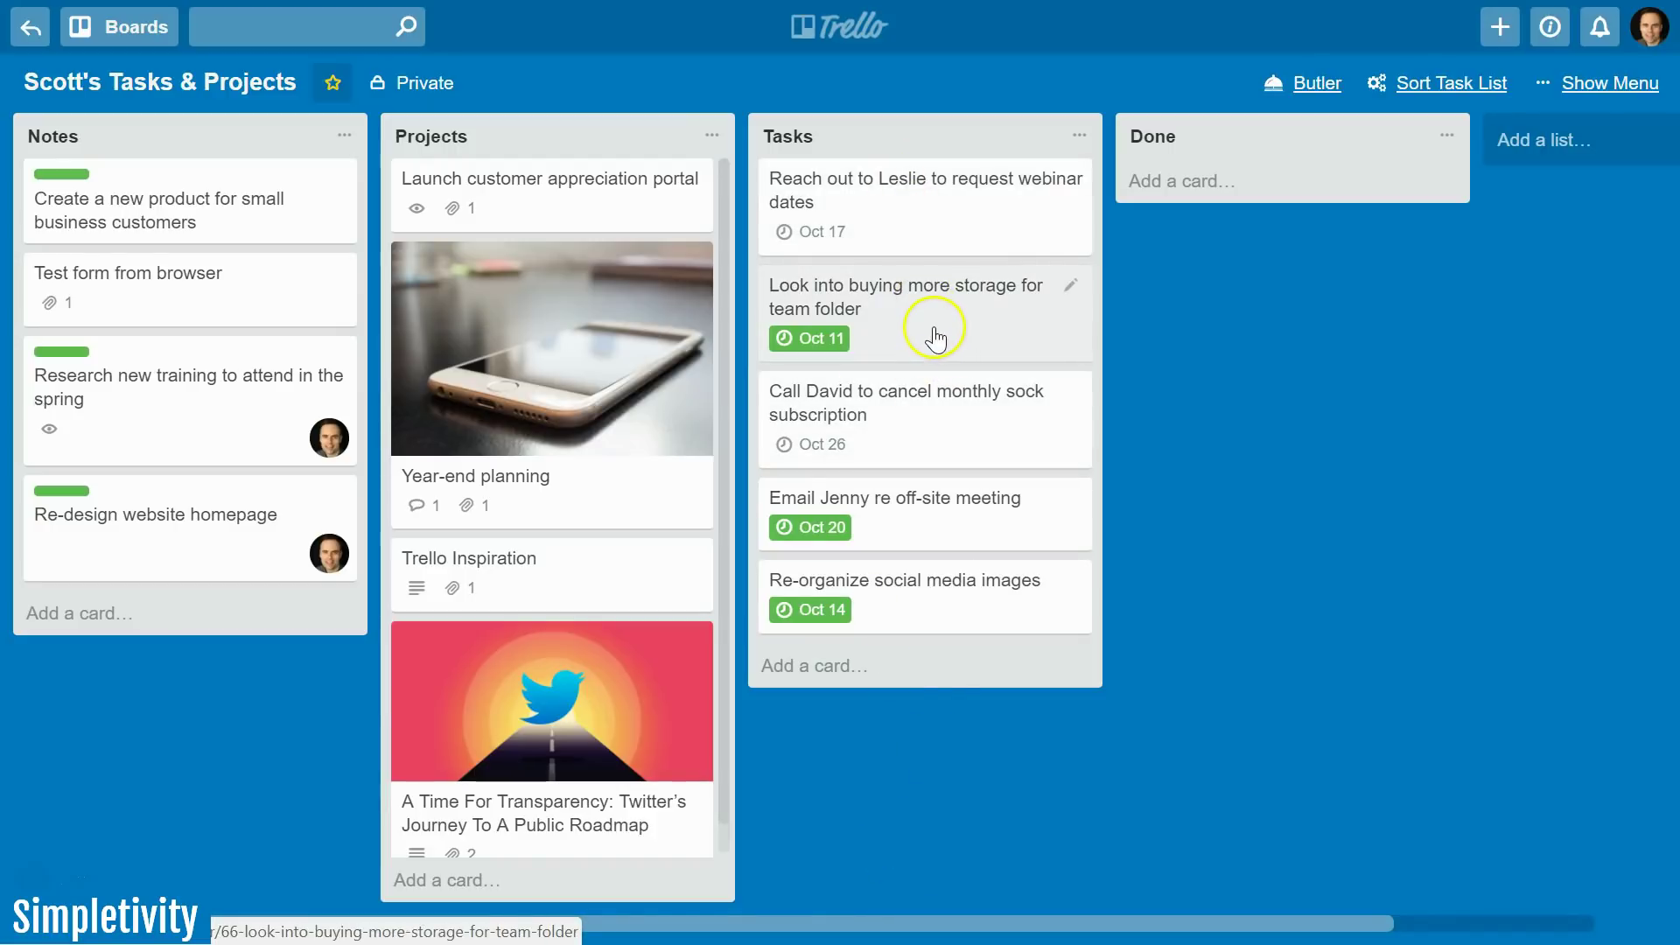
Step: Run the Sort Task List board button to order the Tasks cards by due date
click(1452, 85)
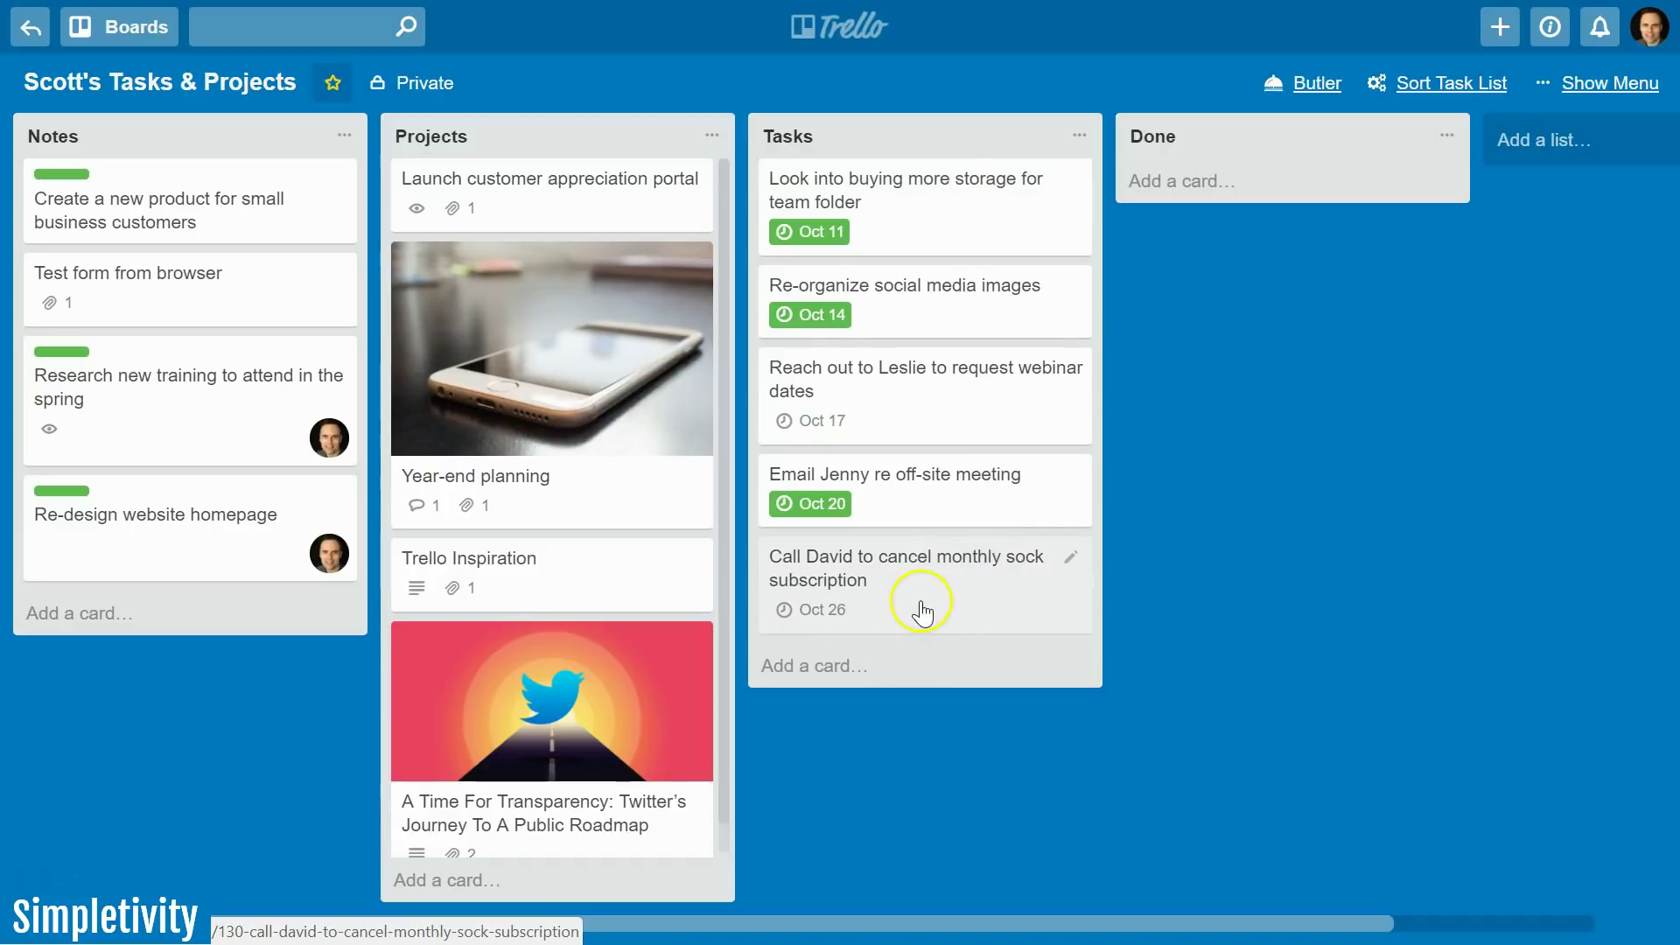
click(1453, 87)
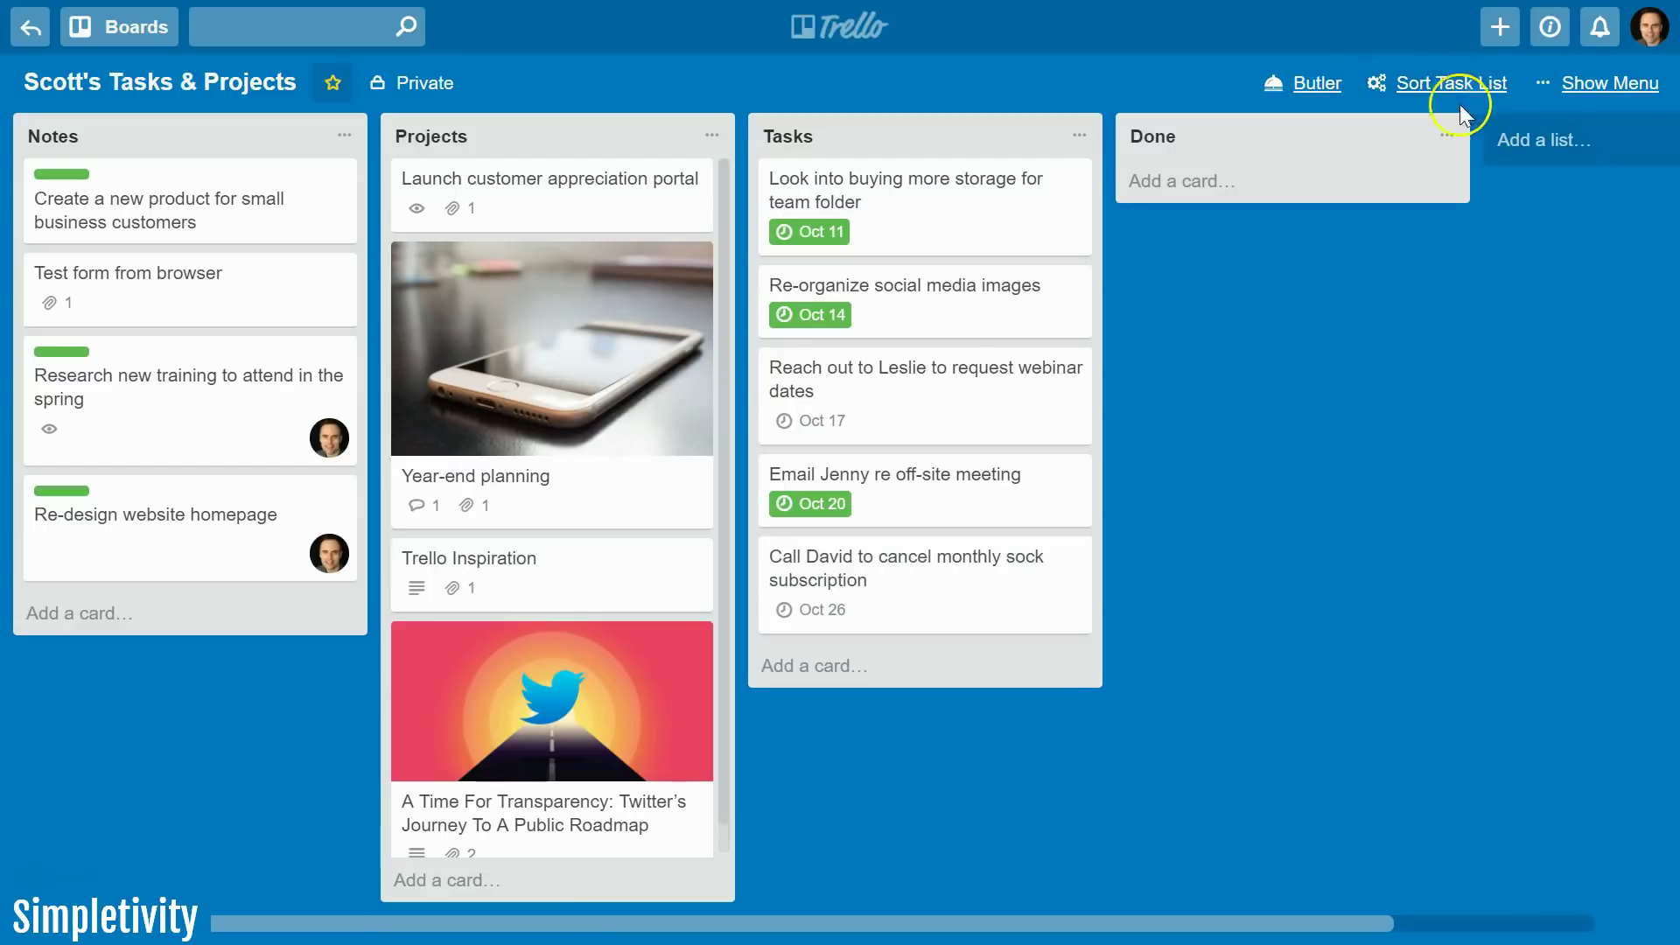
Step: Rearrange several Tasks cards out of date order and re-sort the list with the Sort Task List board button
drag(900, 522, 893, 205)
drag(900, 499, 926, 319)
drag(874, 386, 893, 604)
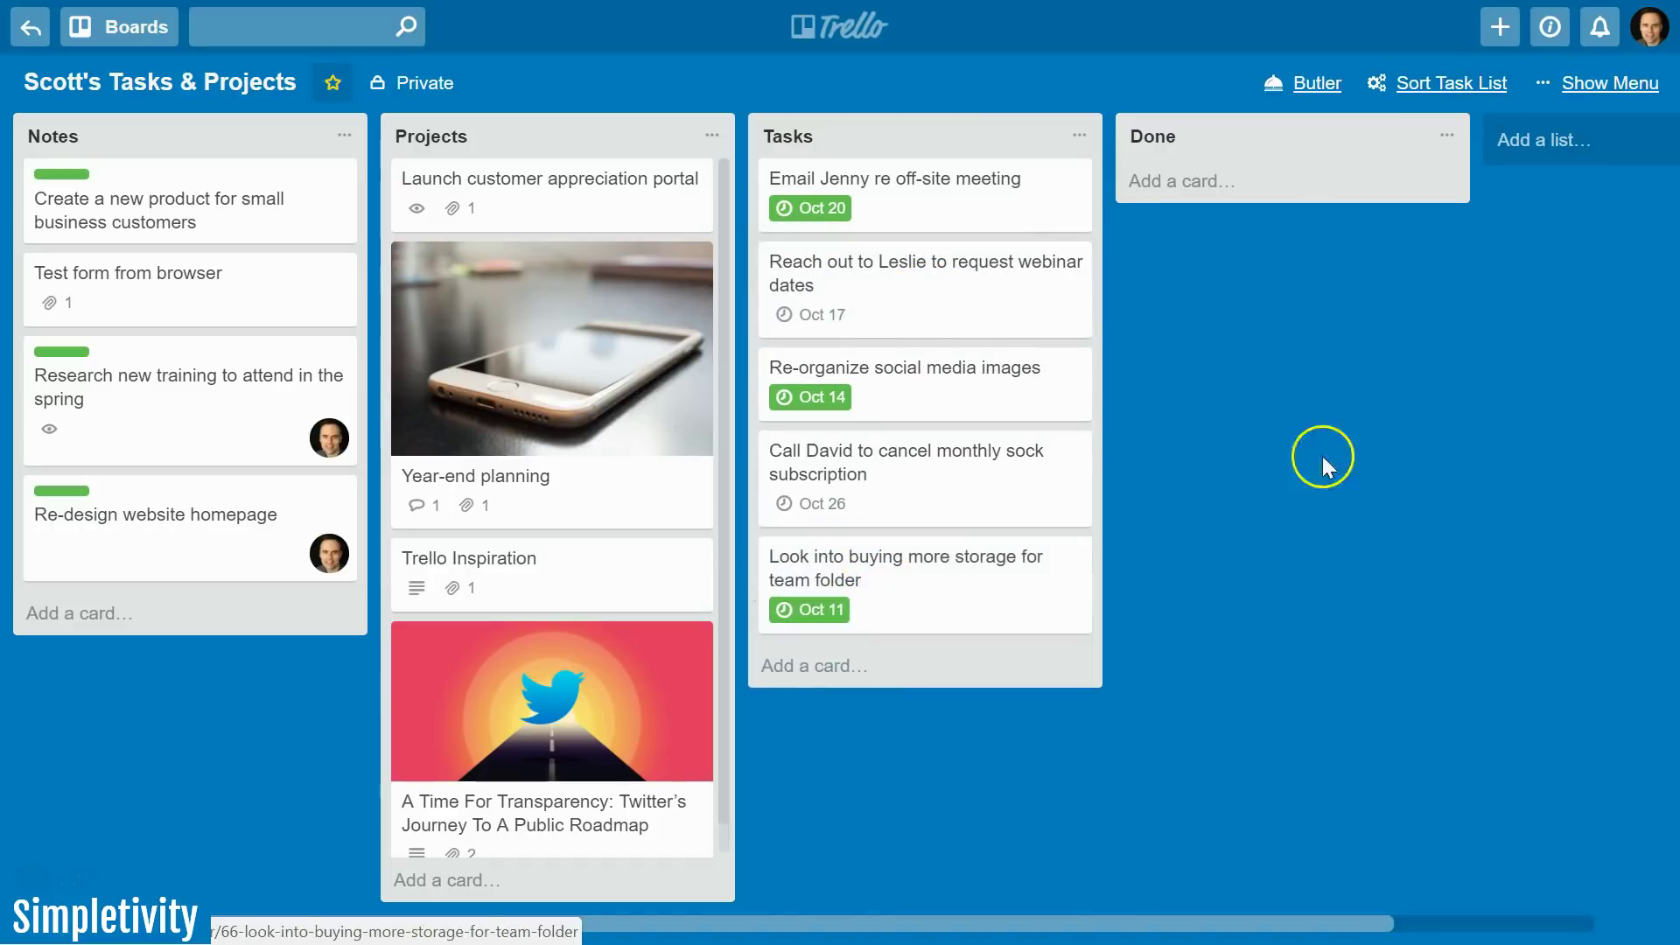
click(1446, 85)
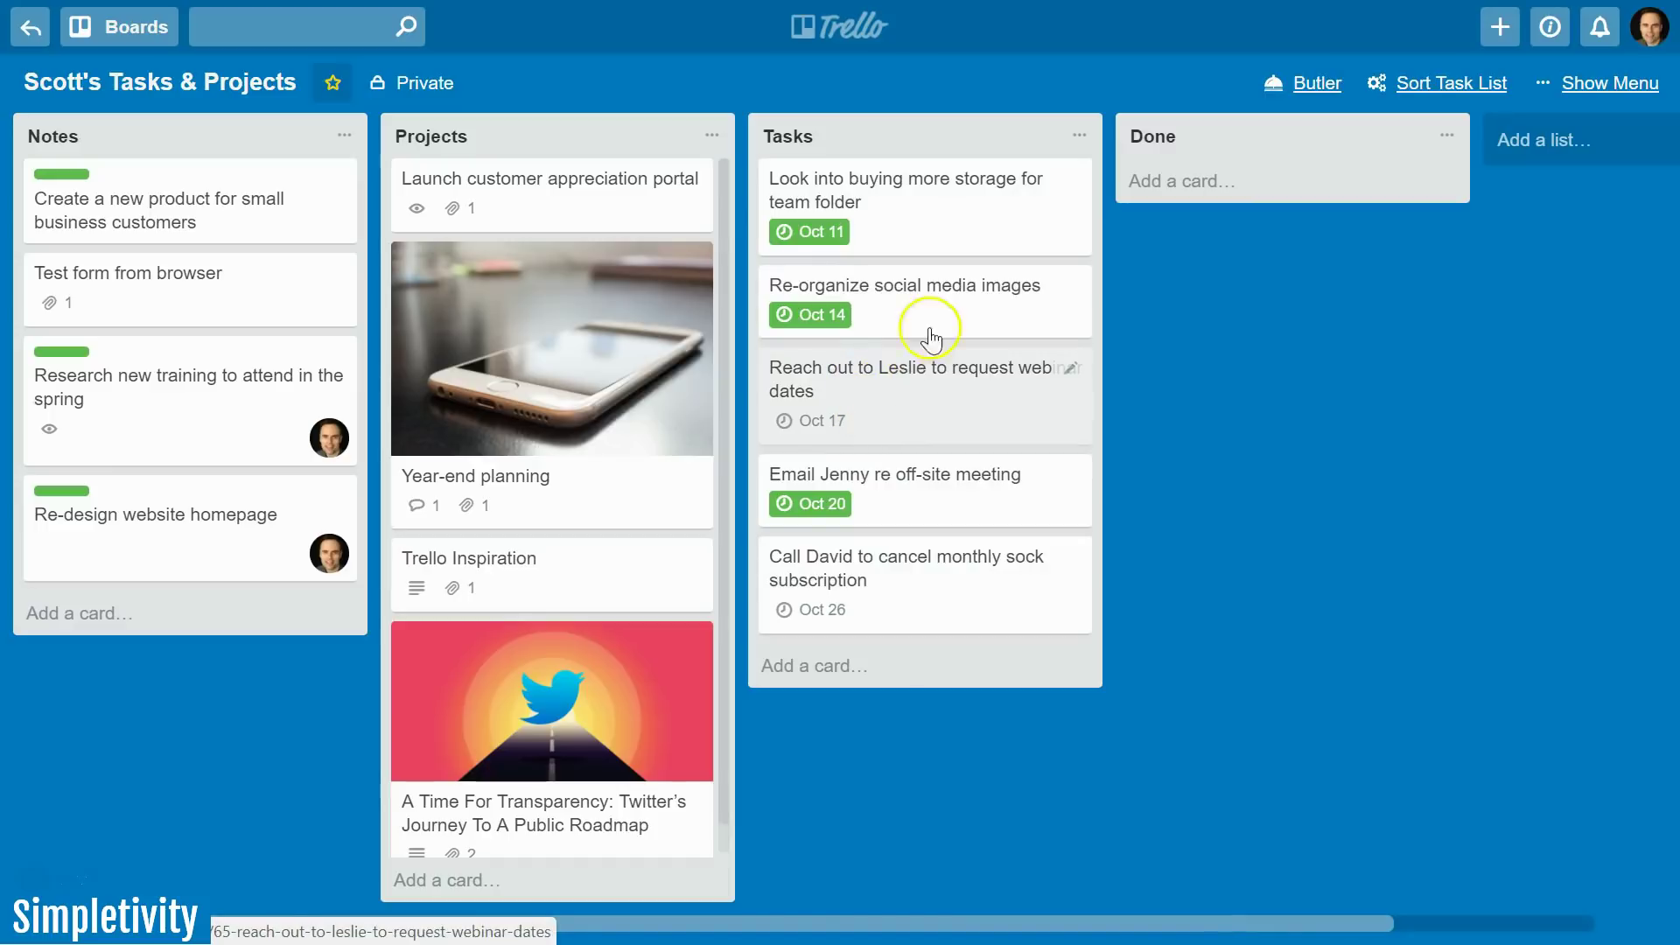
Step: Delete the Sort Task List board button from Butler
click(1318, 83)
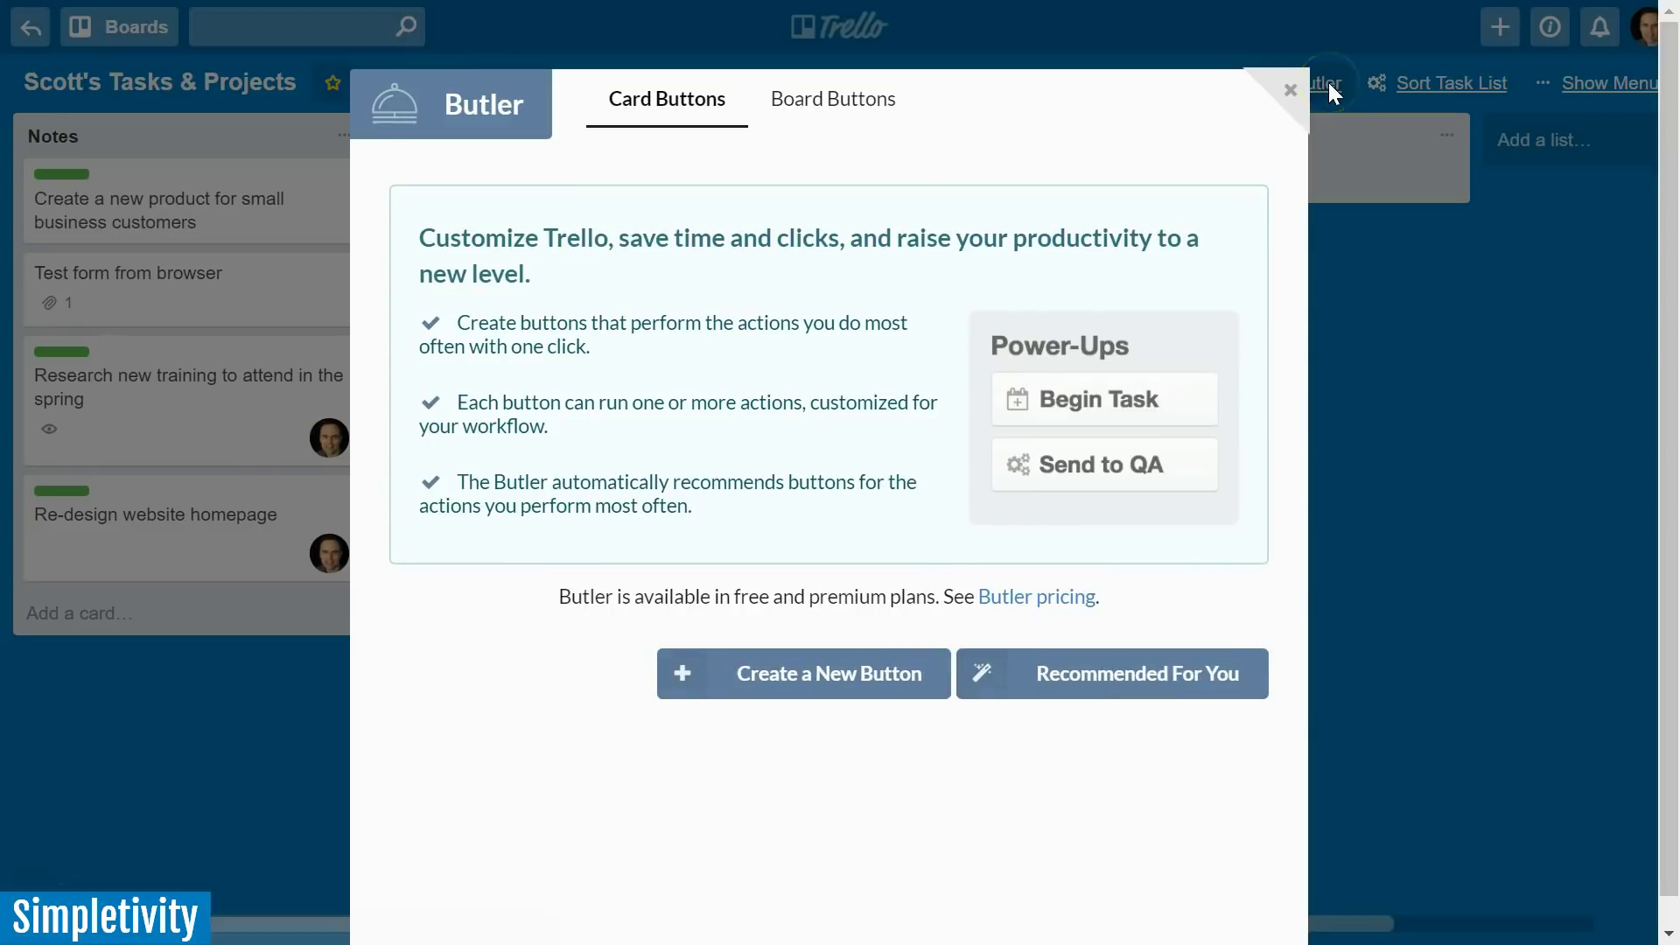
click(834, 103)
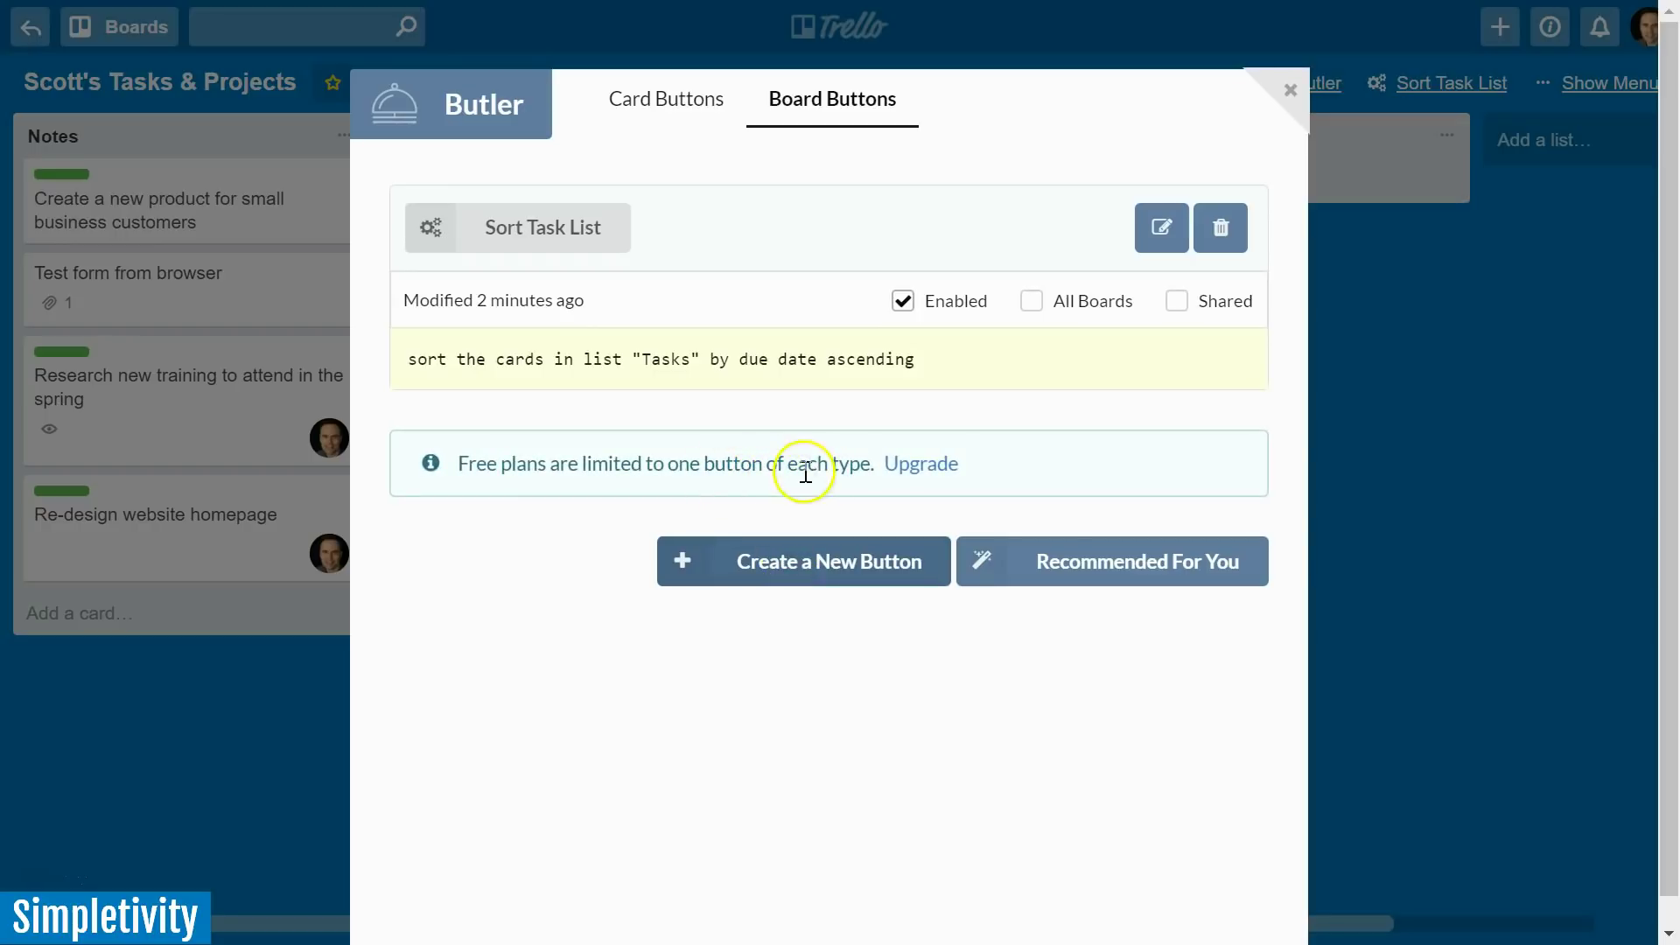
click(1229, 238)
click(1256, 555)
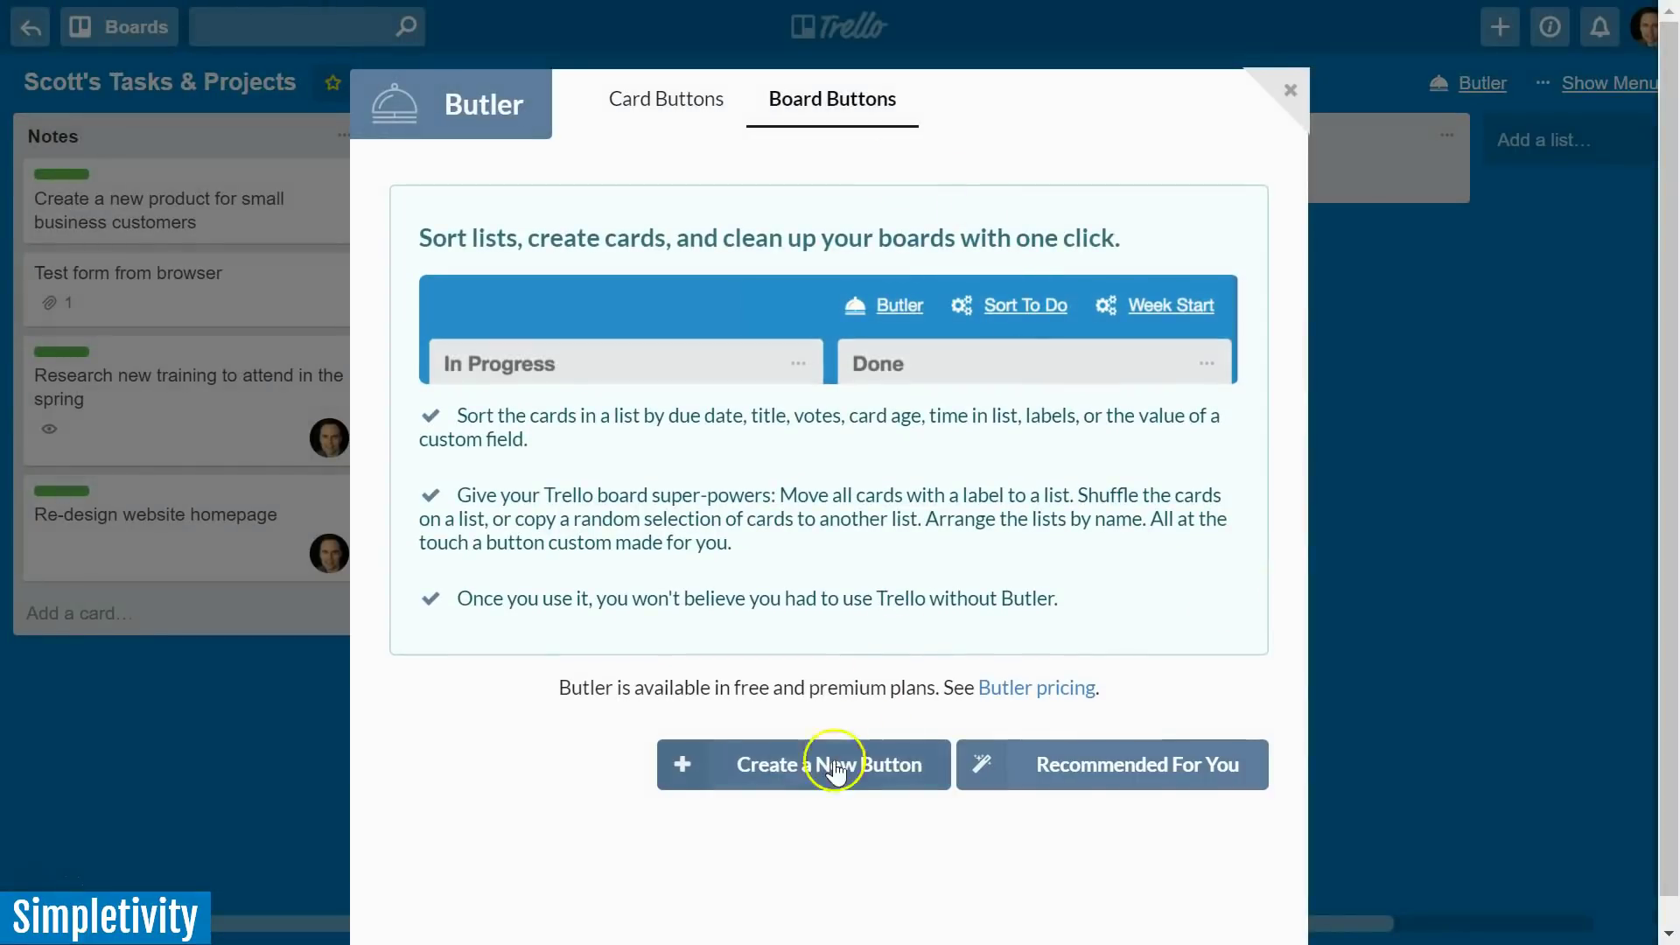
Step: Create a new board button titled "Move approved" with the thumbs-up icon
click(809, 770)
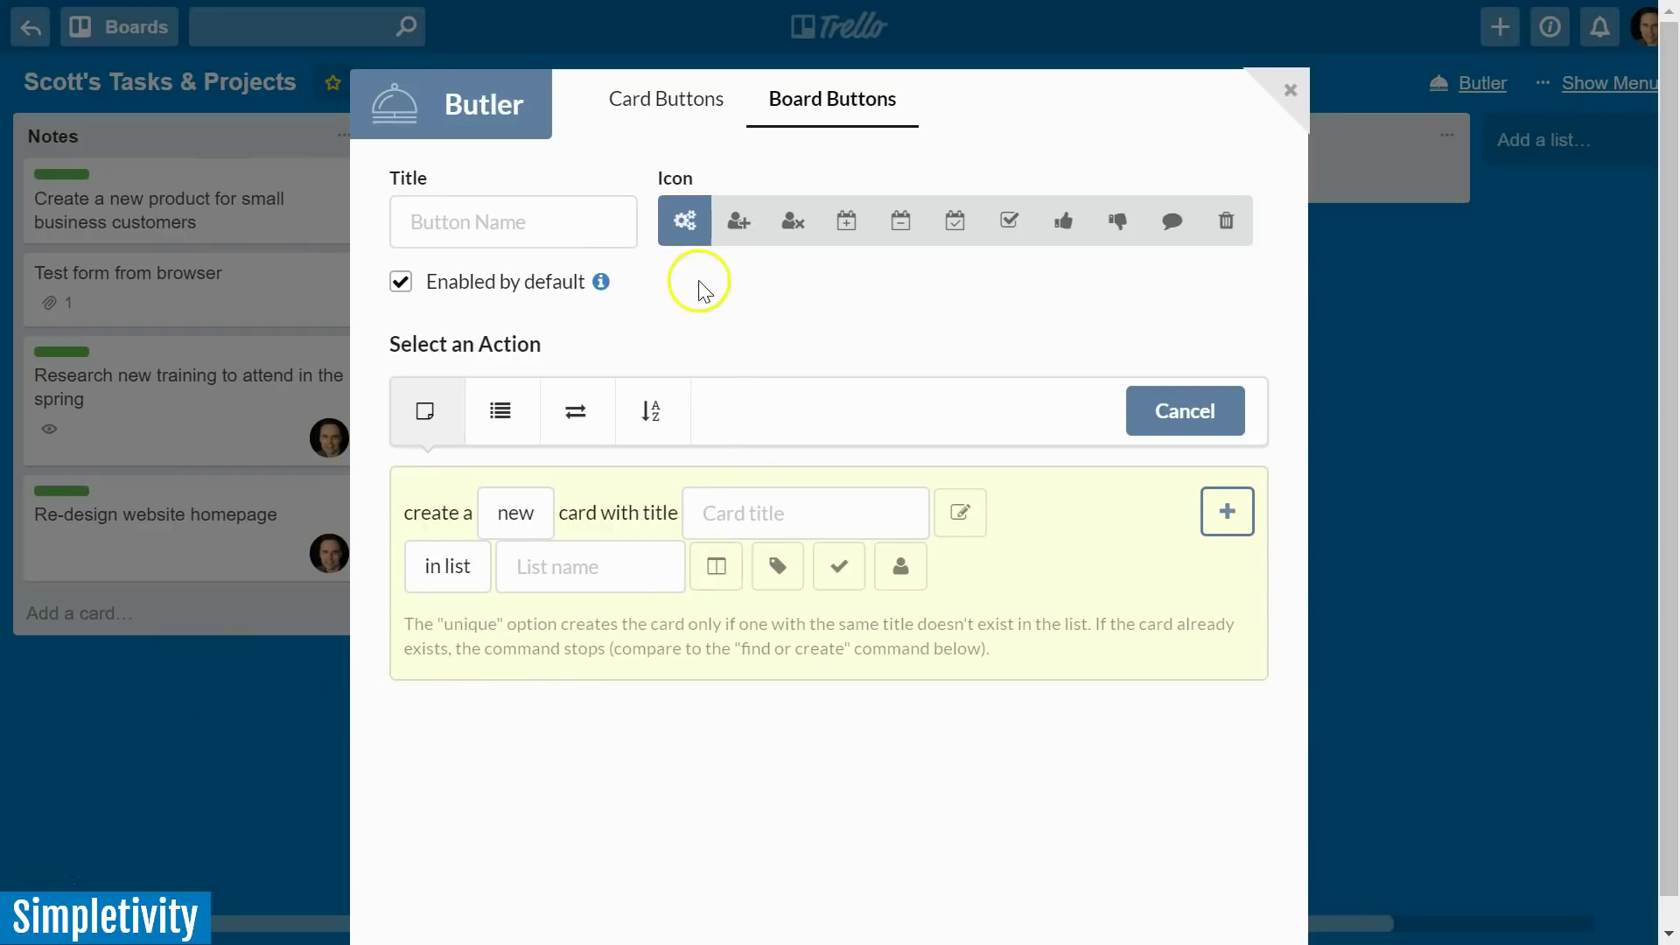
click(482, 221)
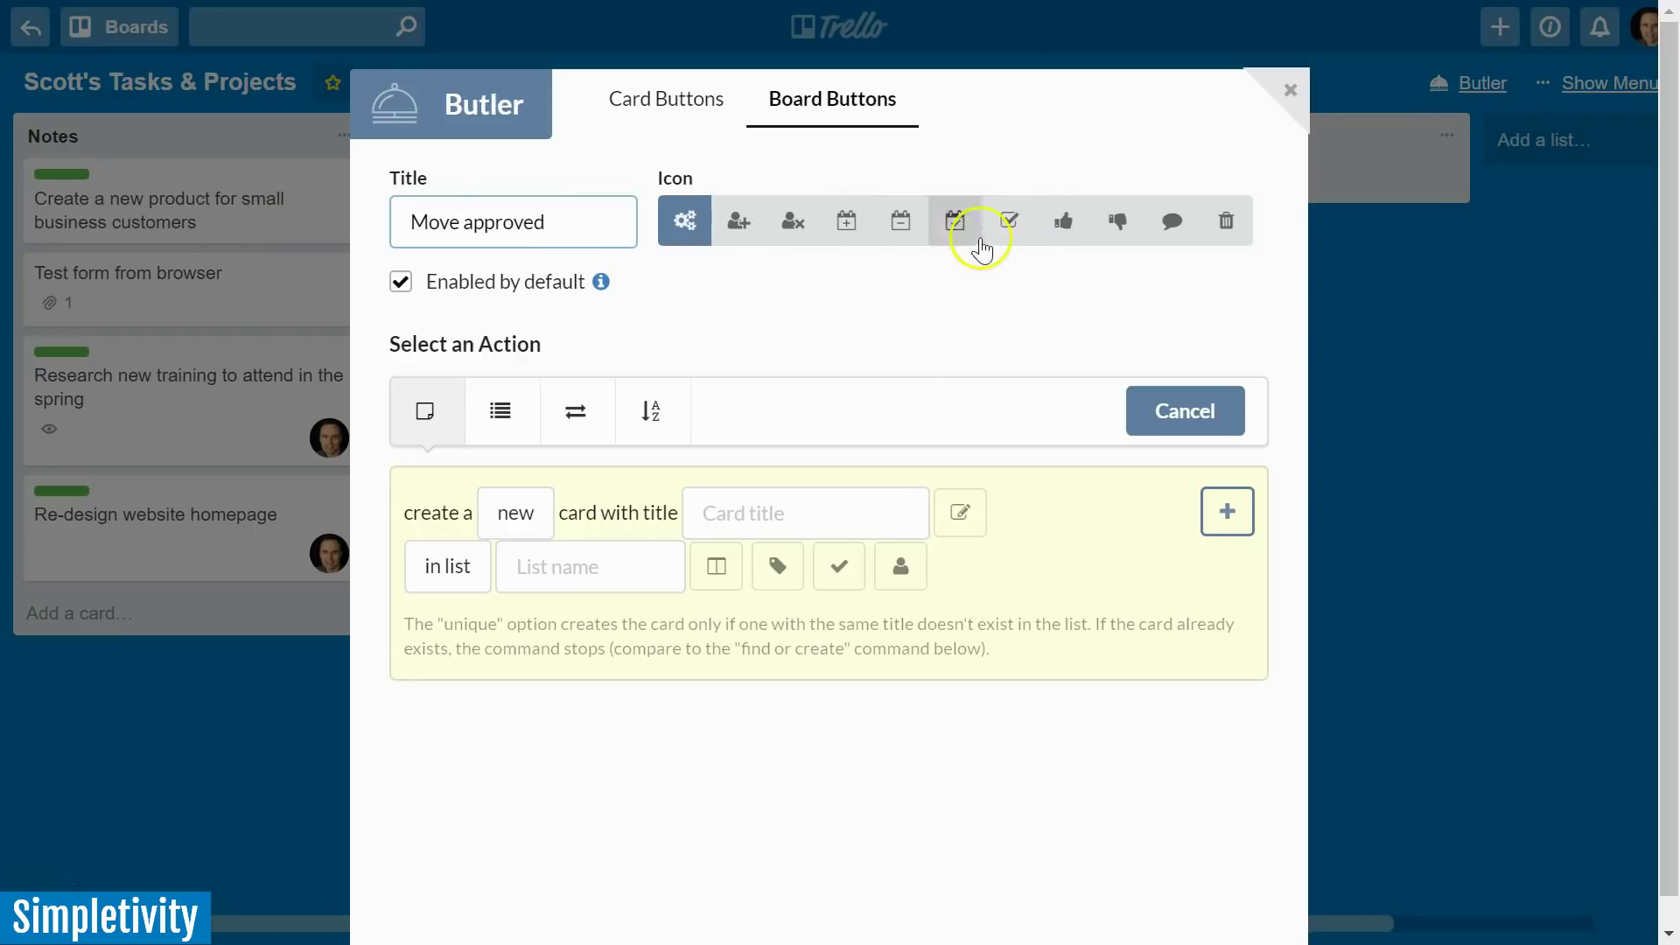
click(1065, 225)
click(1048, 274)
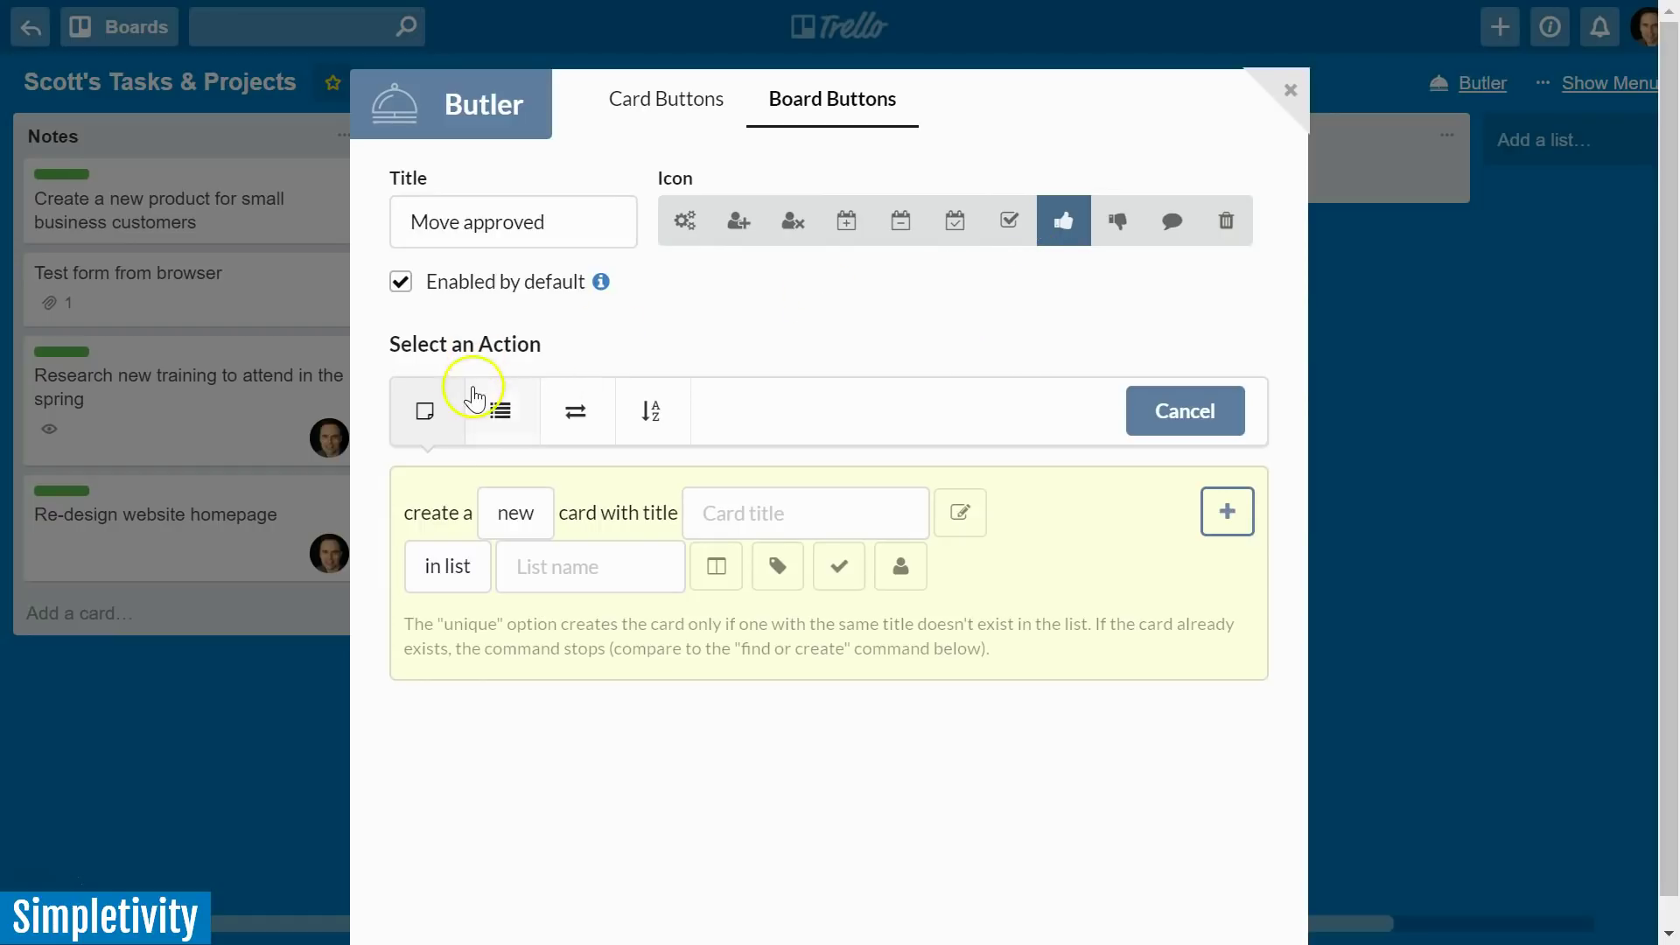
Step: Find the action that moves all cards with a given label to a list, and set its label colour to green
click(578, 414)
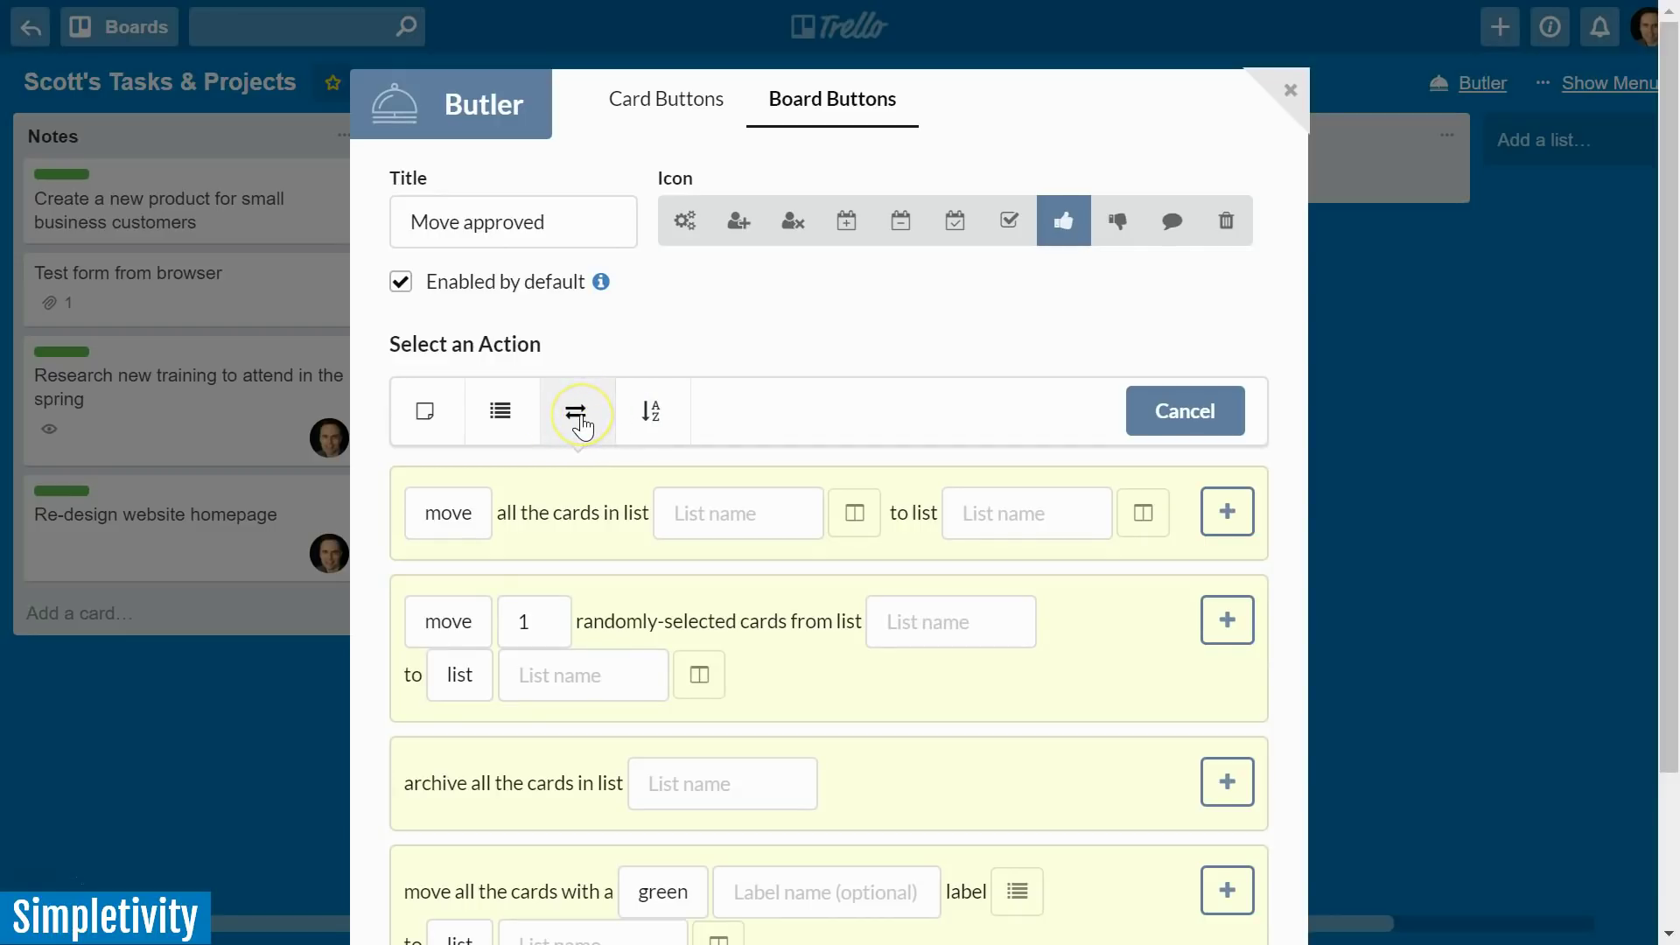
scroll(582, 427, down, 2)
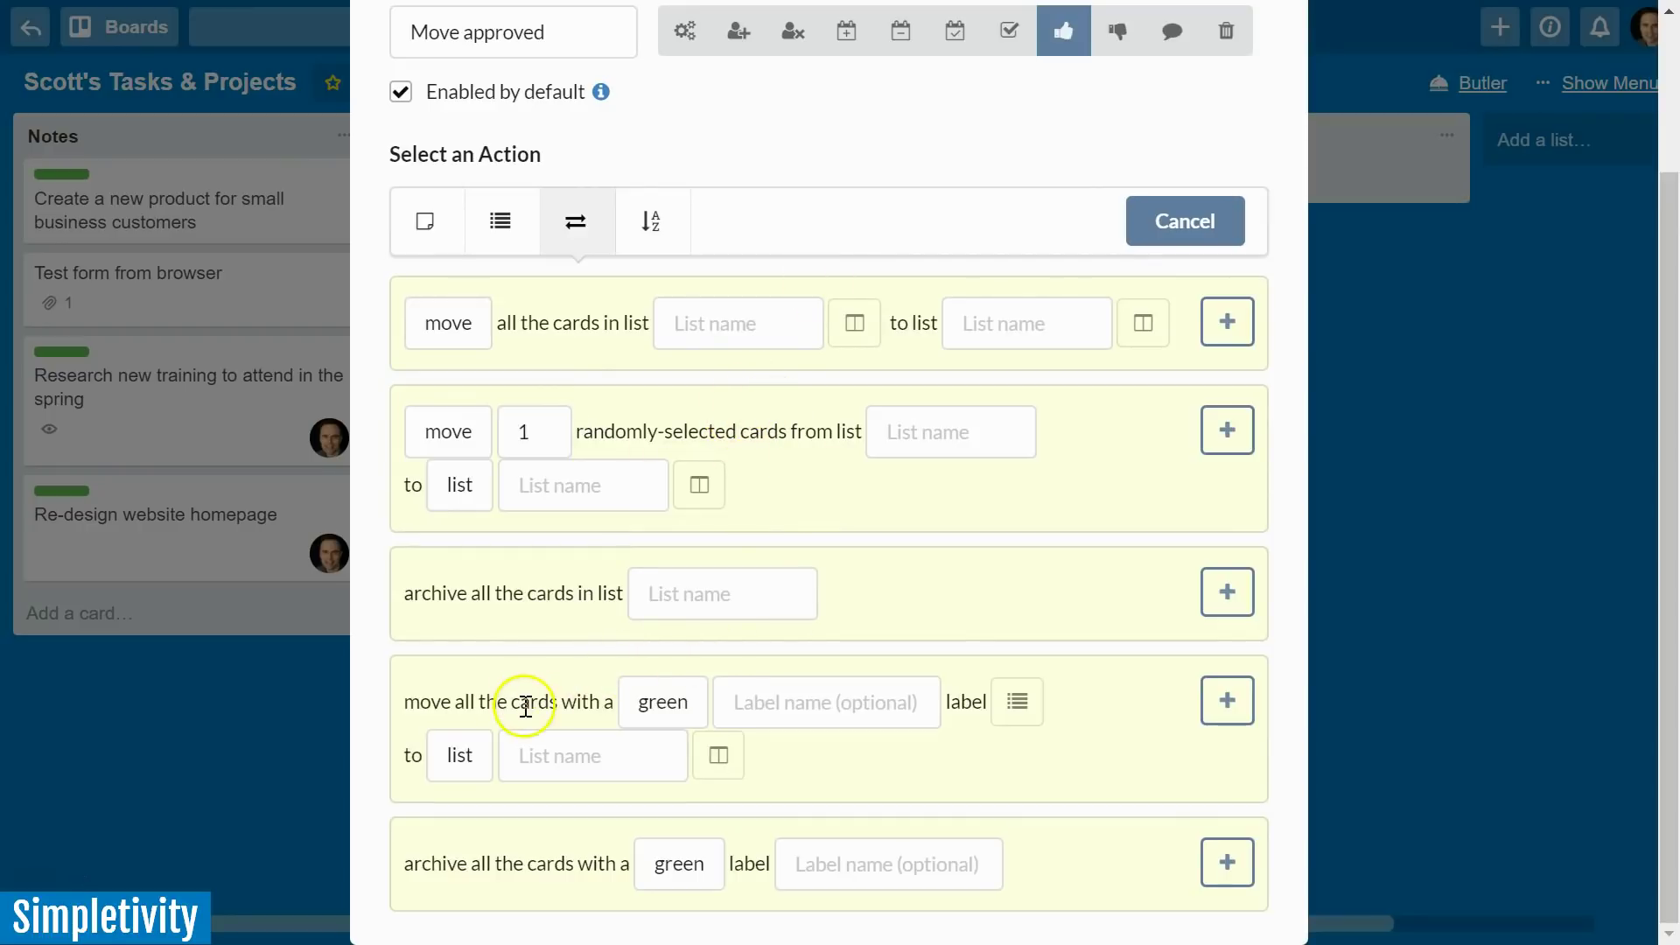
click(663, 702)
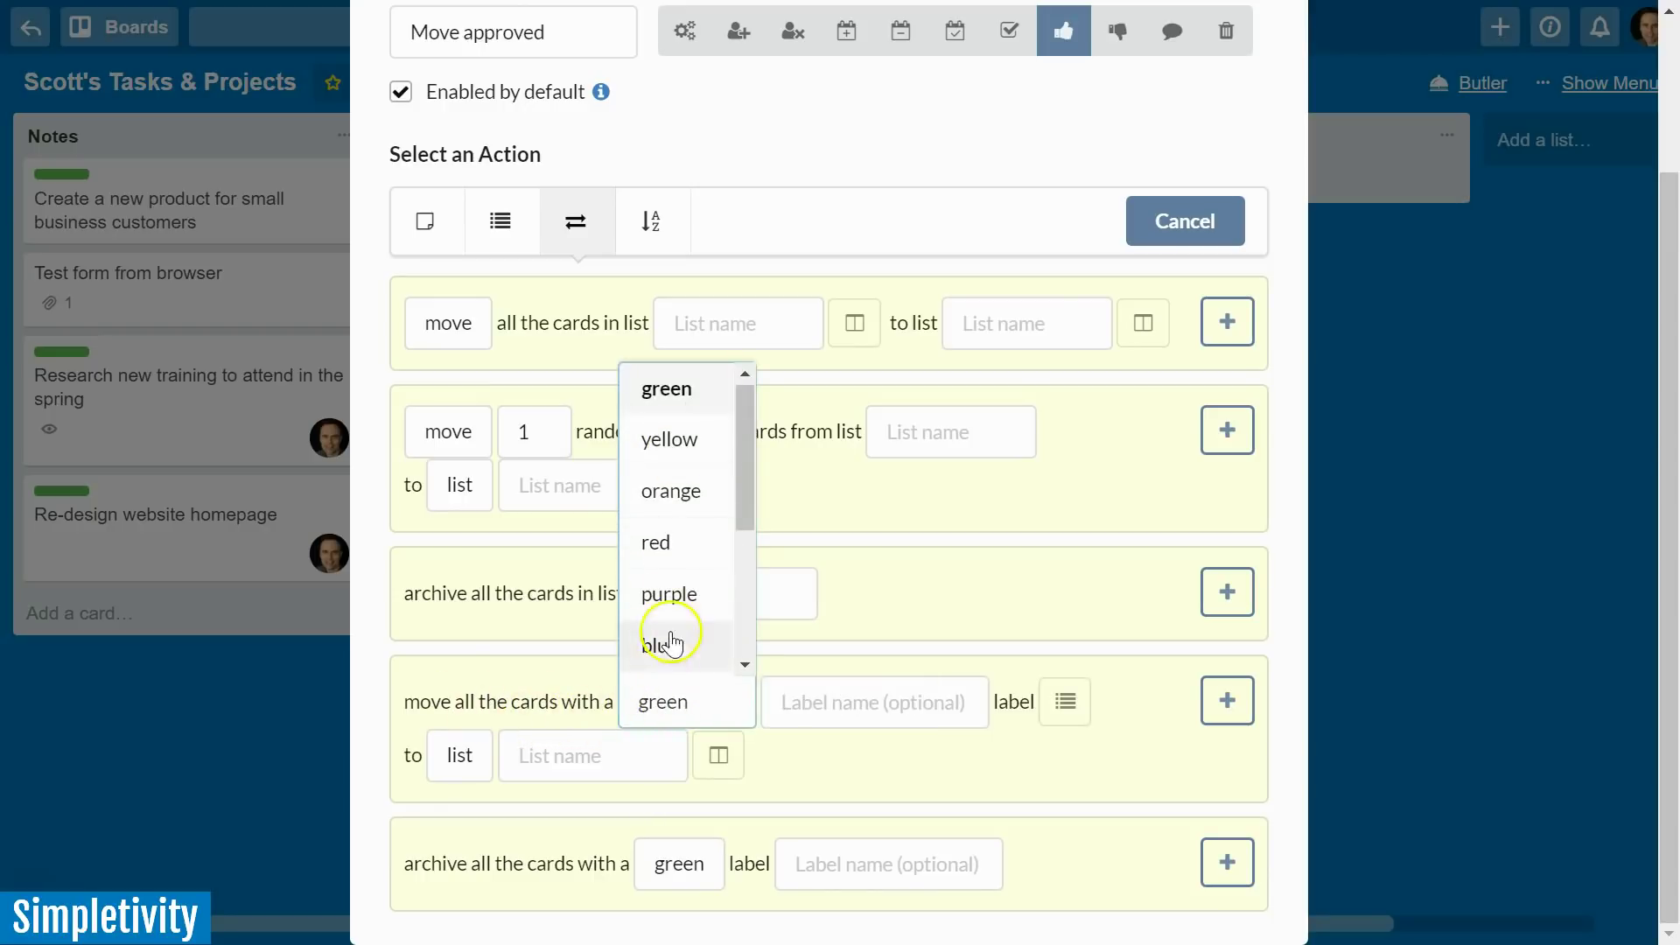
click(668, 392)
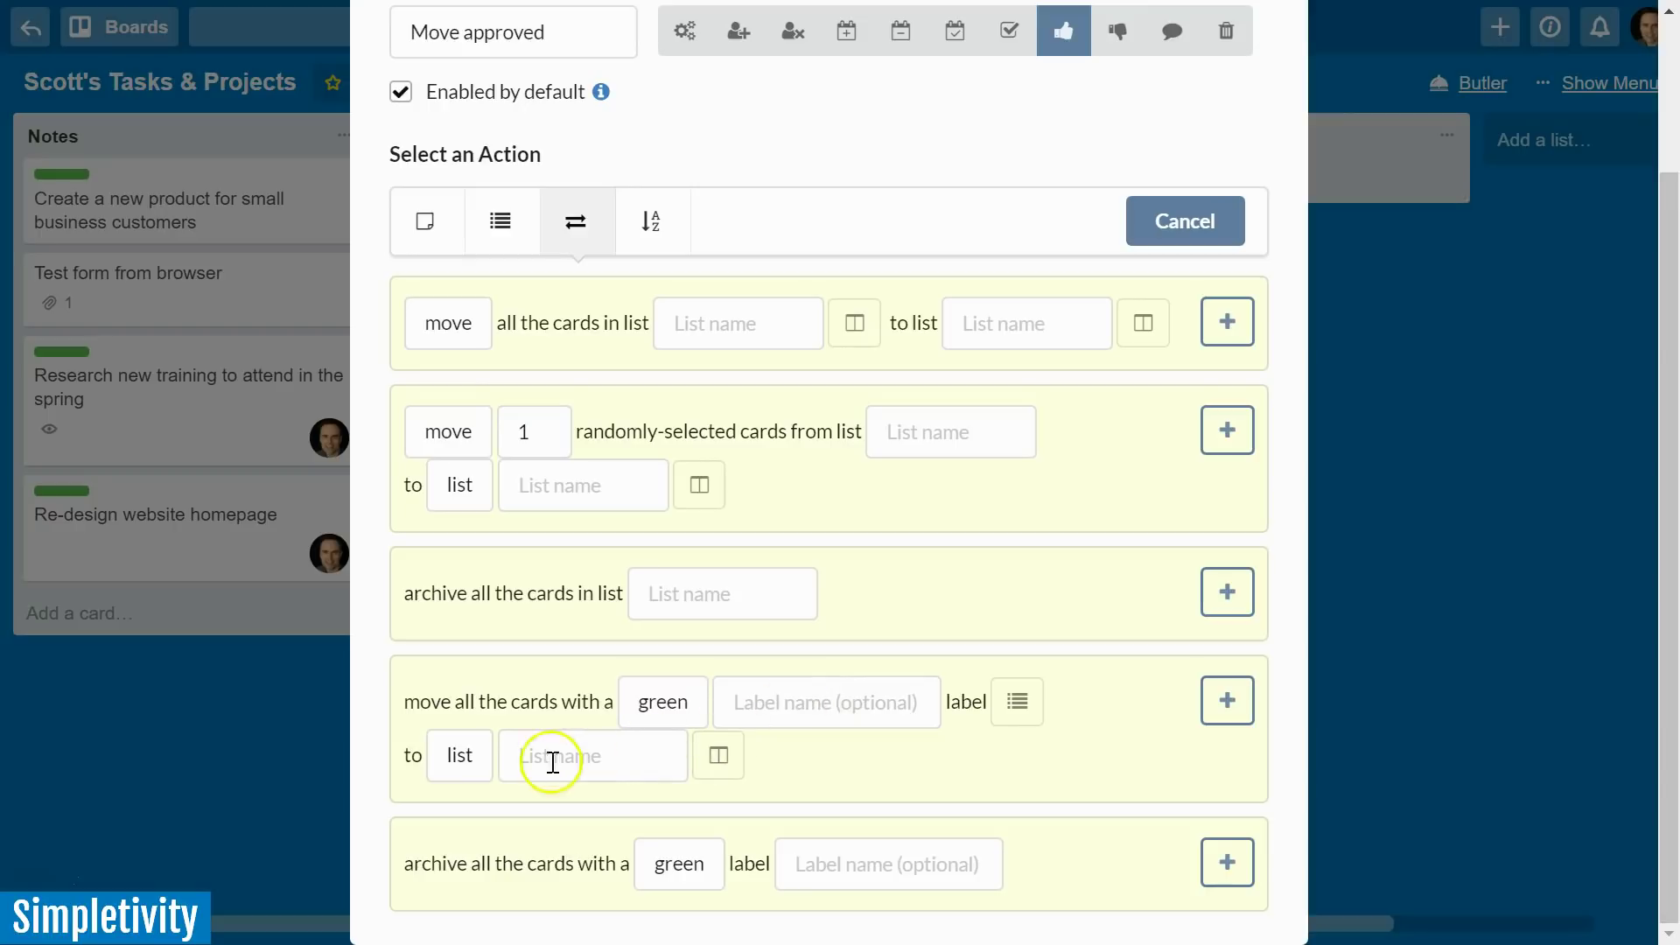
Step: Set the destination of the green-label move action to the bottom of list Projects
click(460, 769)
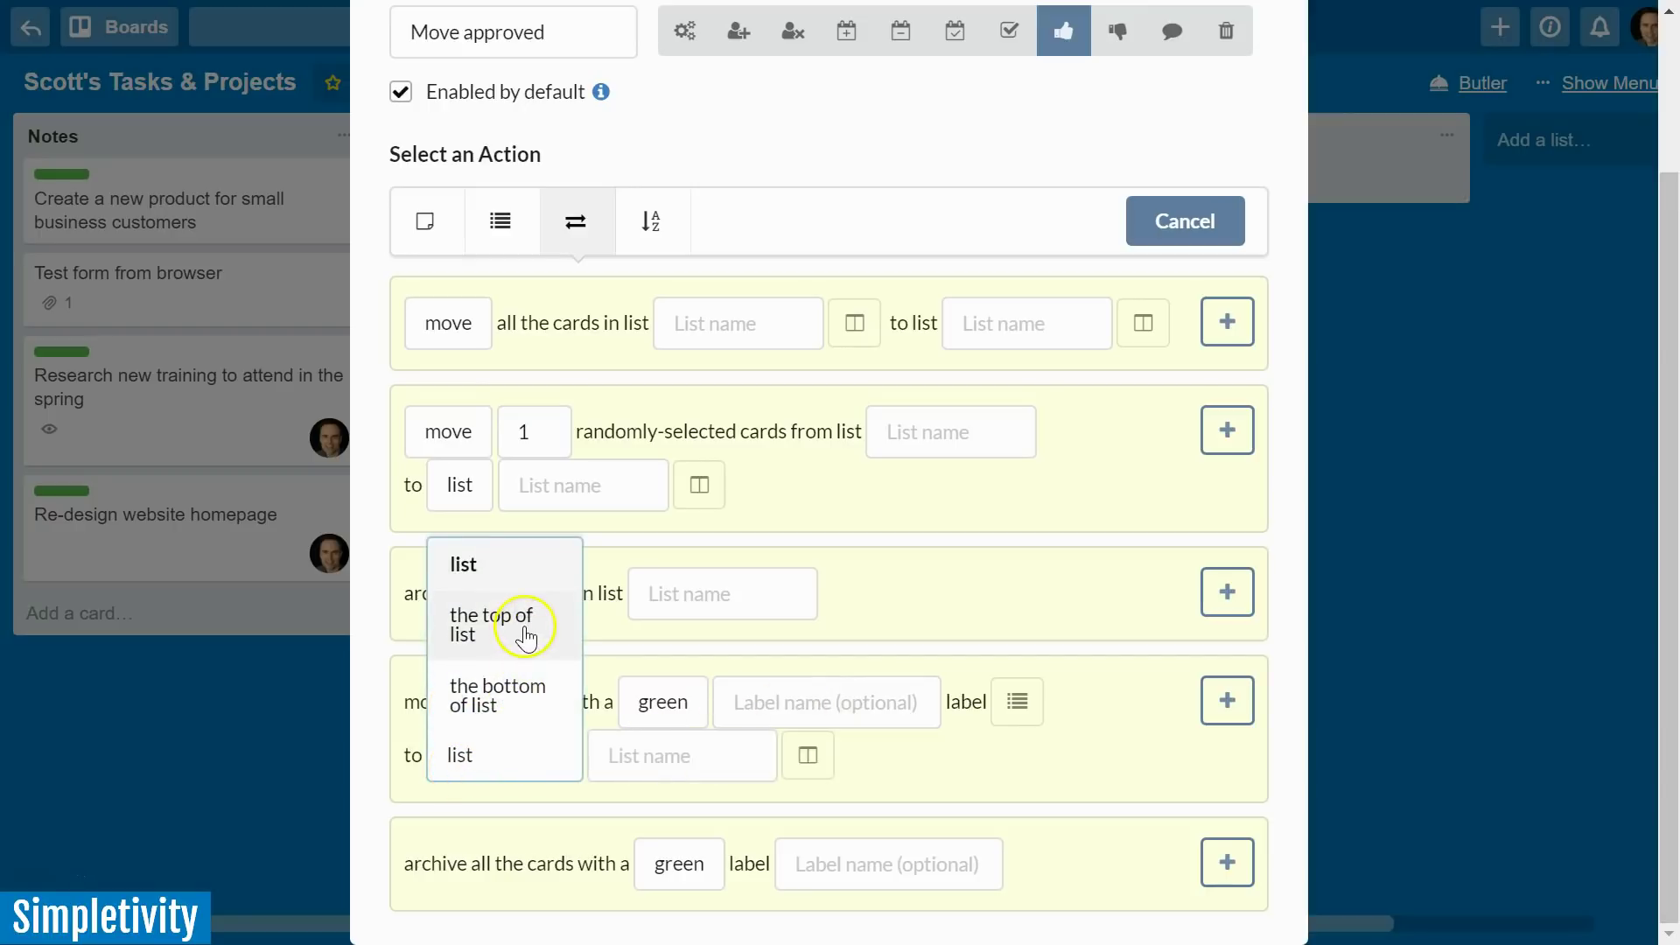
click(479, 701)
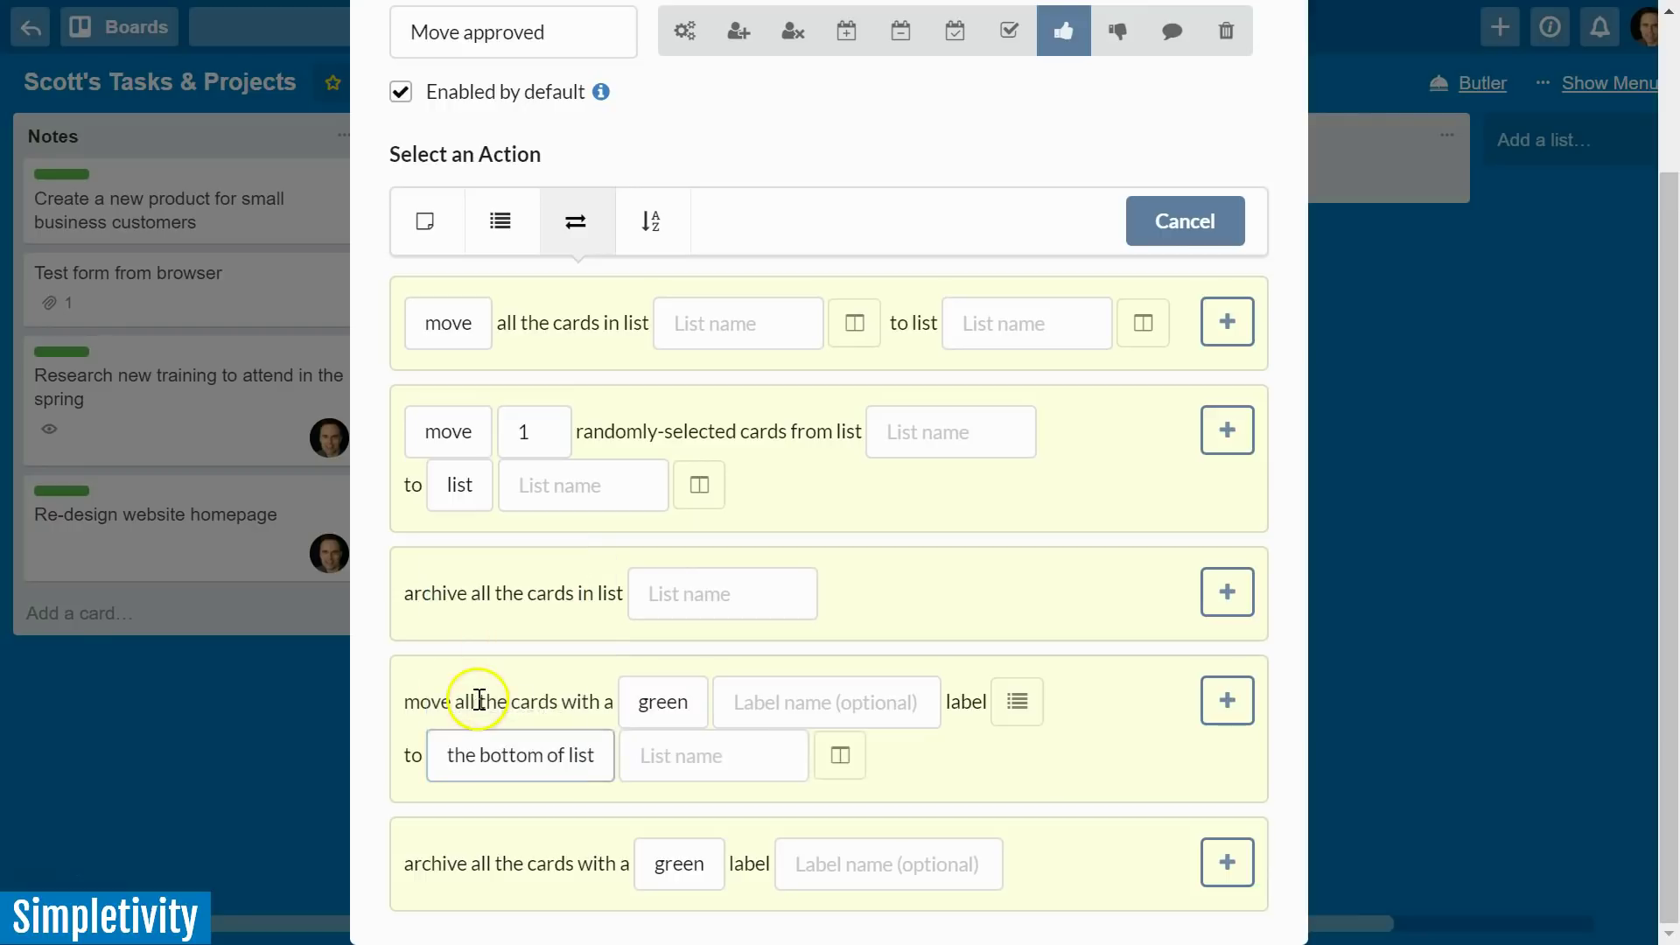
click(472, 754)
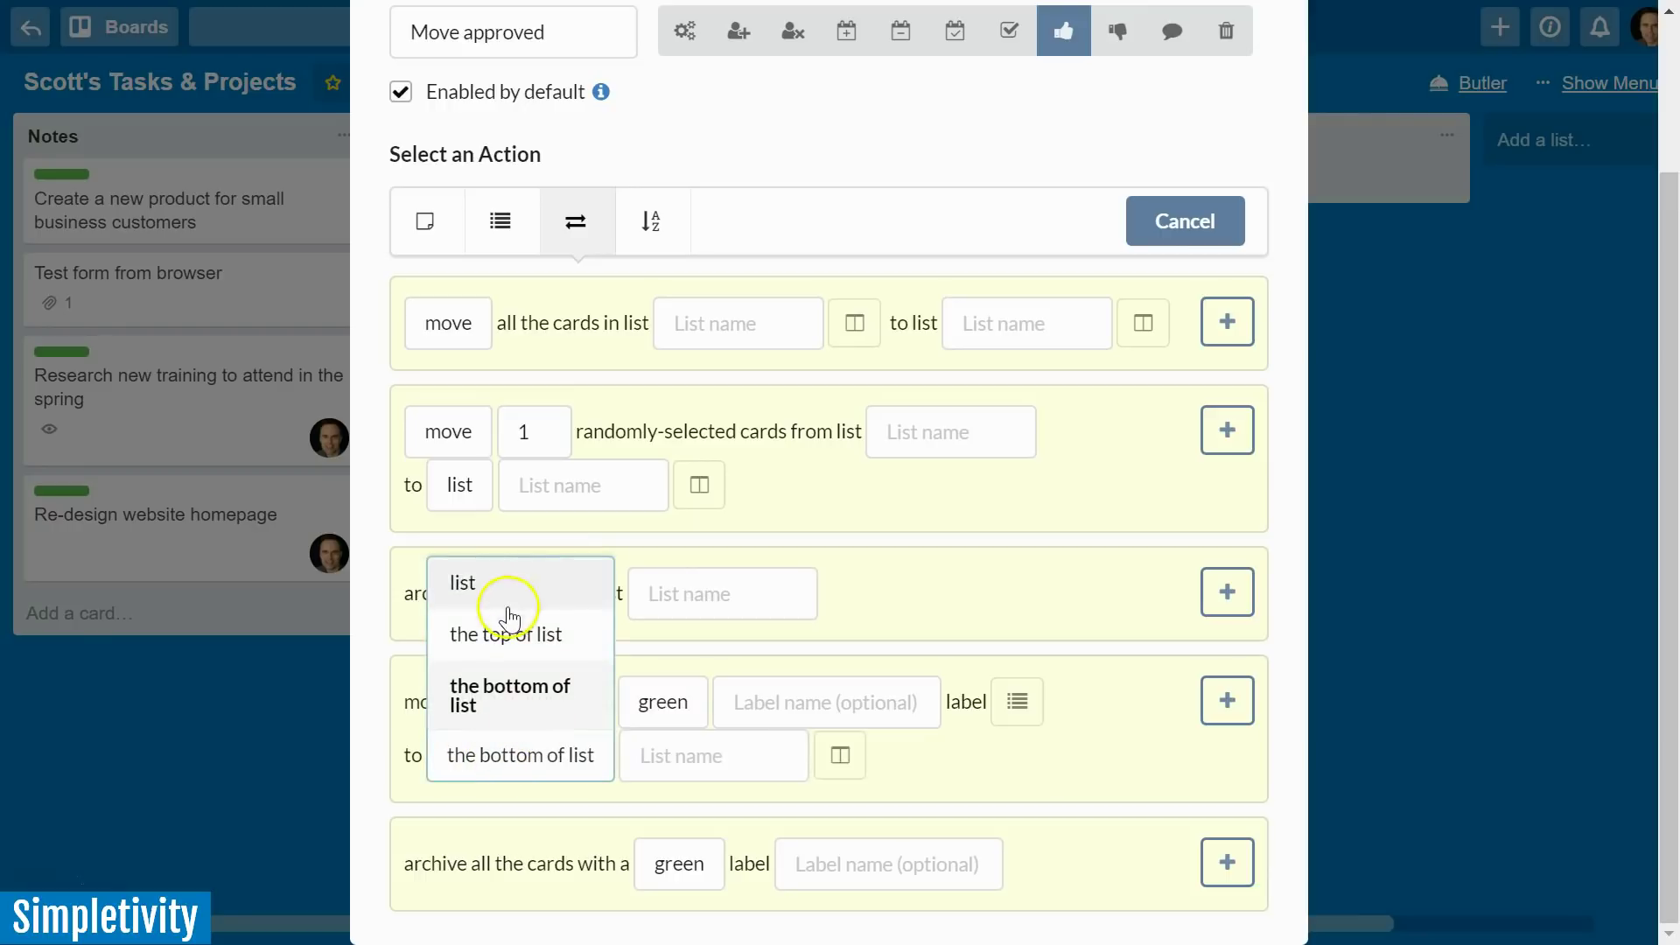
click(501, 705)
click(695, 767)
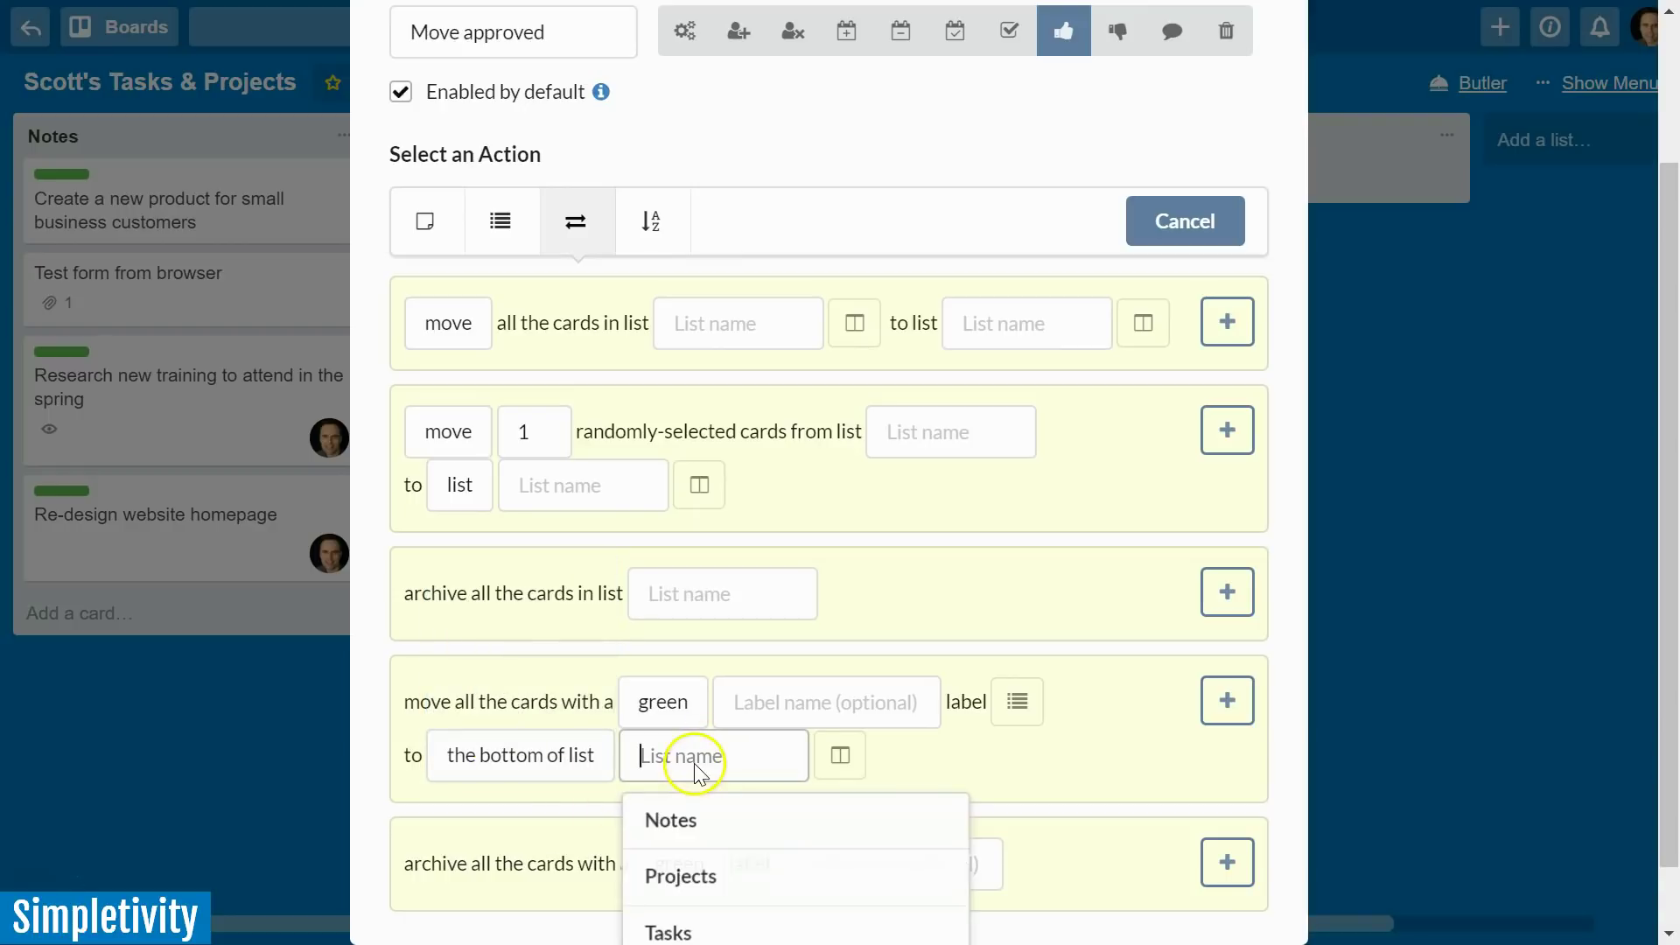
click(681, 878)
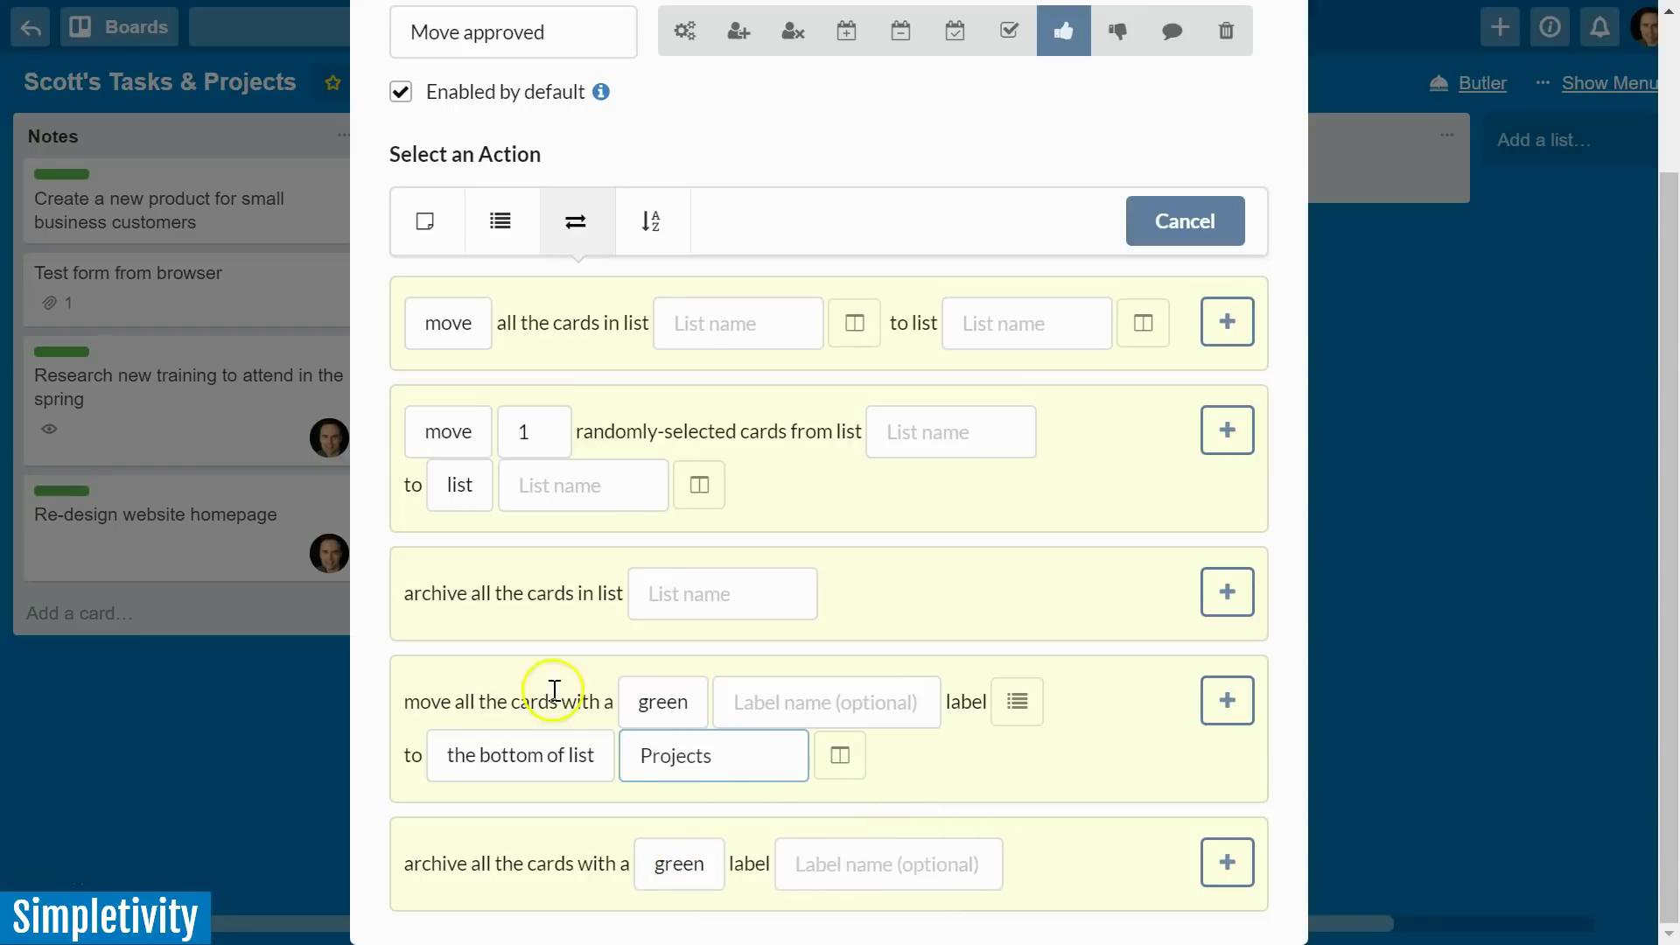
Step: Add the green-label move action to the Move approved button, save the button and close Butler
click(1230, 704)
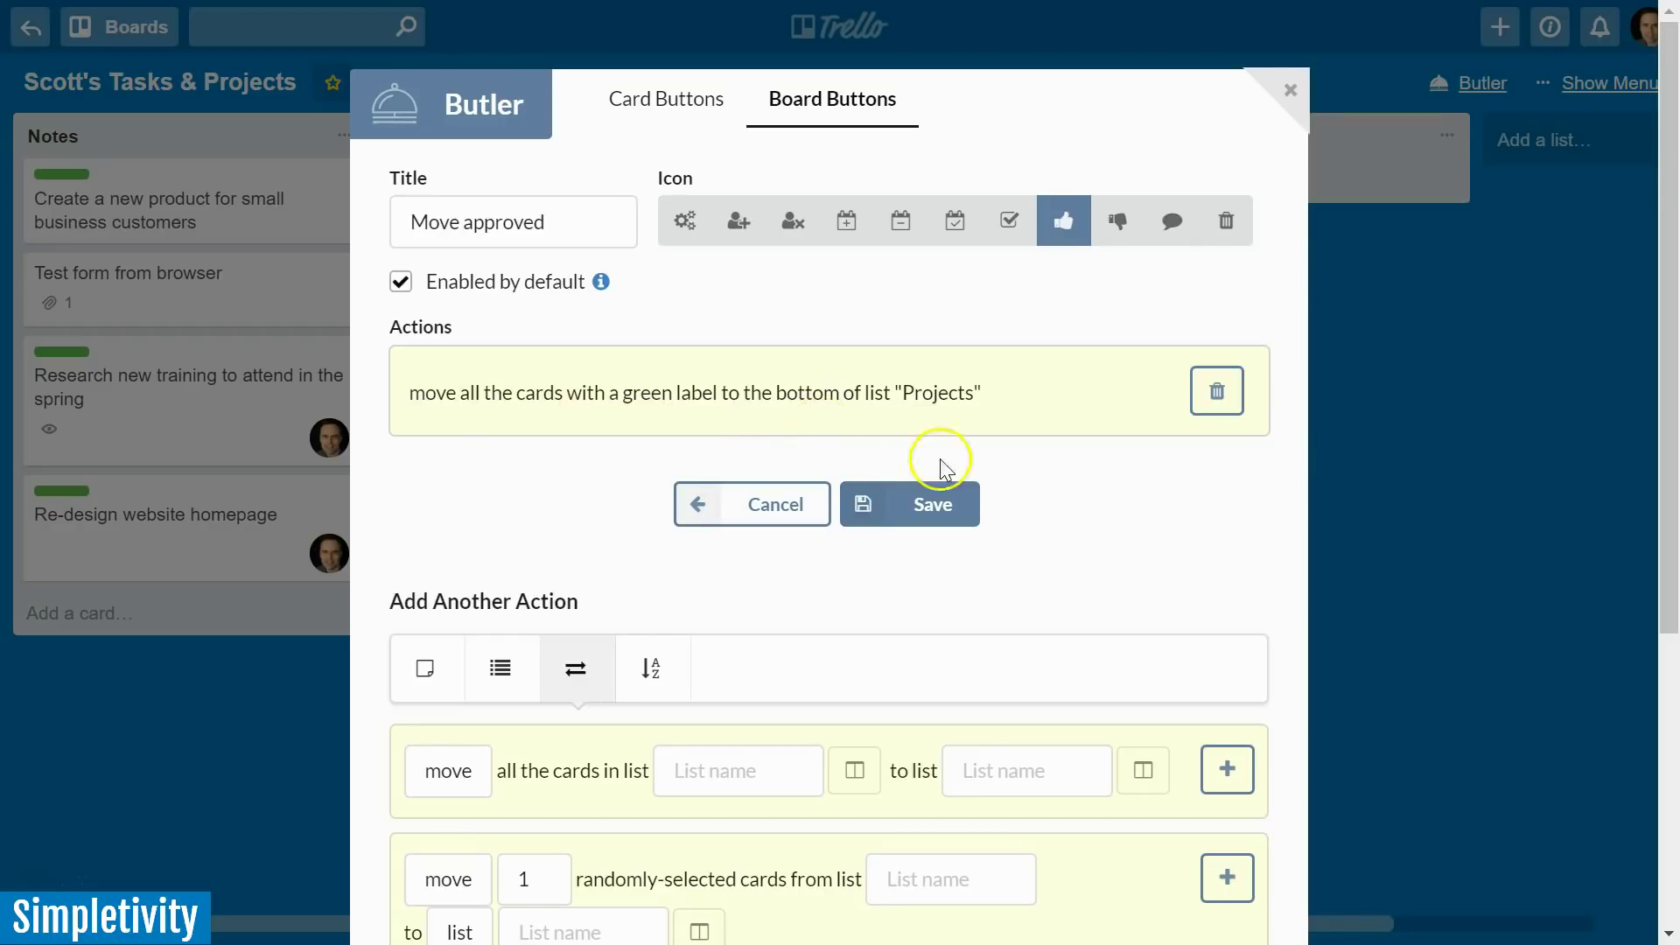
click(932, 490)
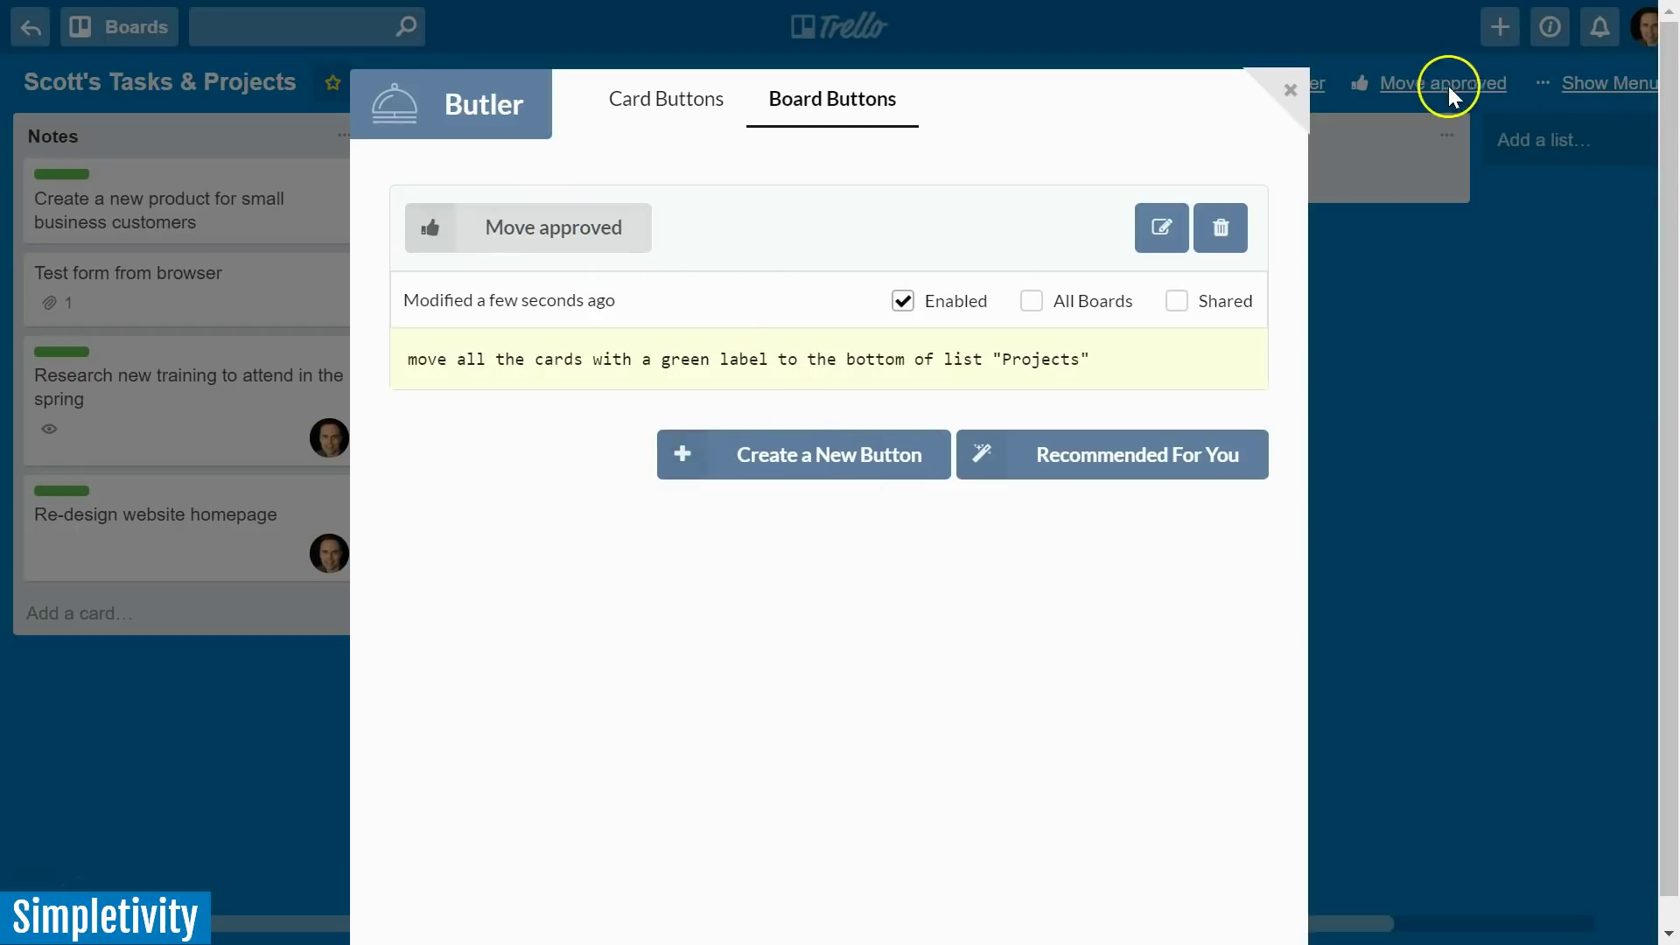
click(1290, 91)
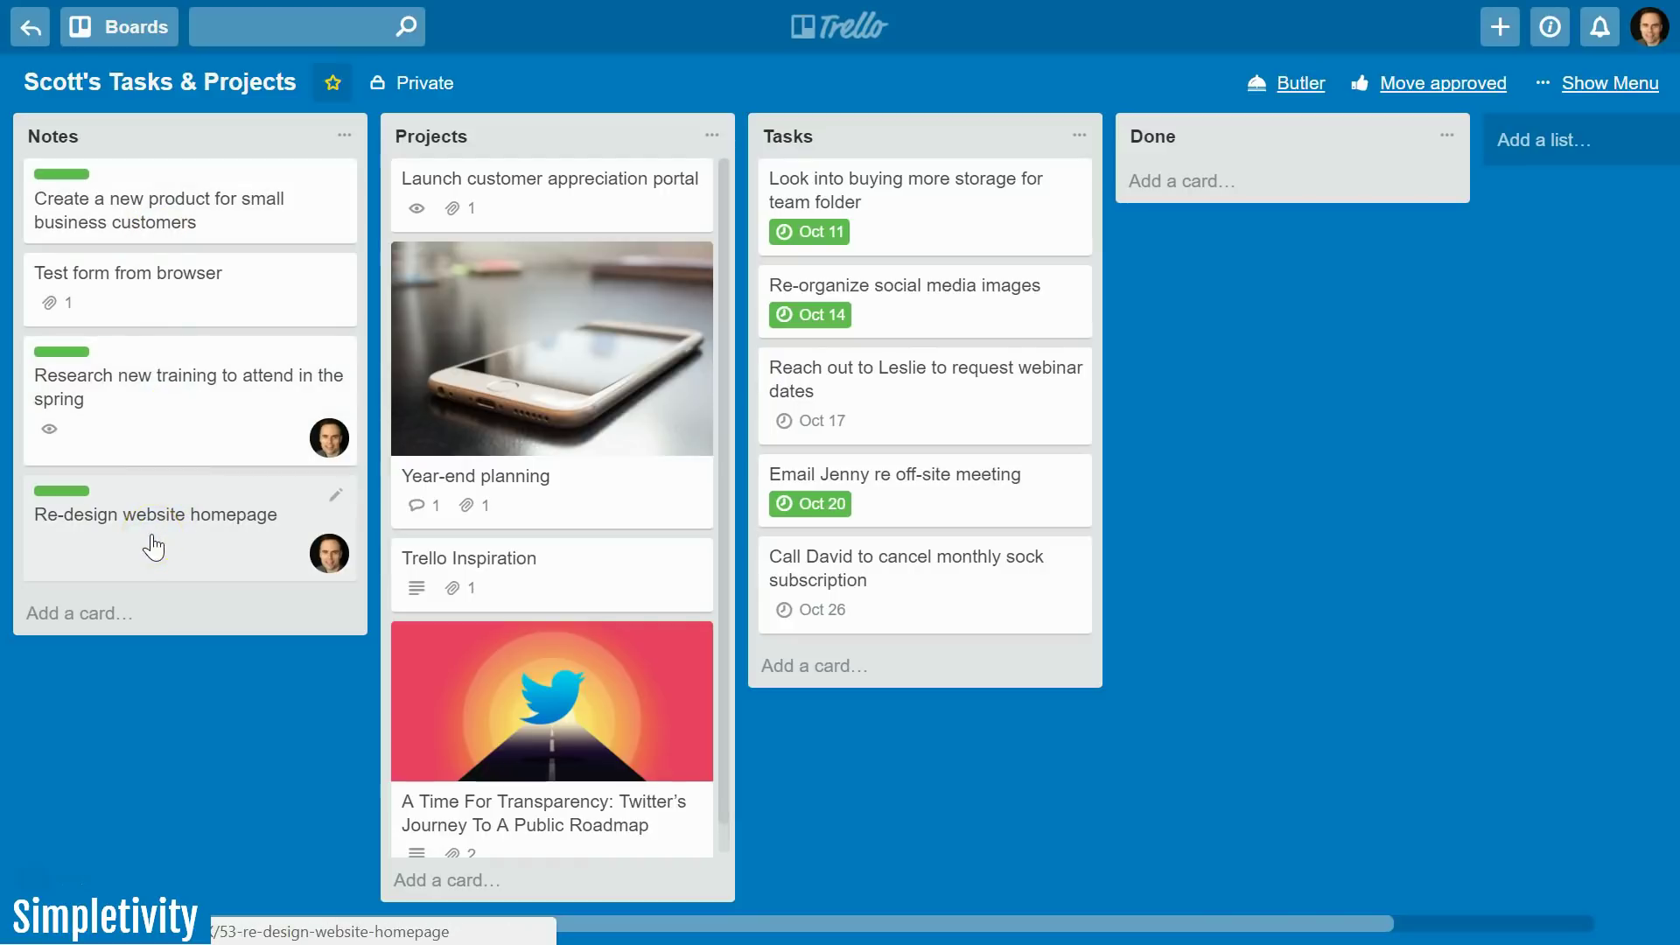
Step: Run the Move approved board button and check the green-labelled cards at the end of the Projects list
click(169, 182)
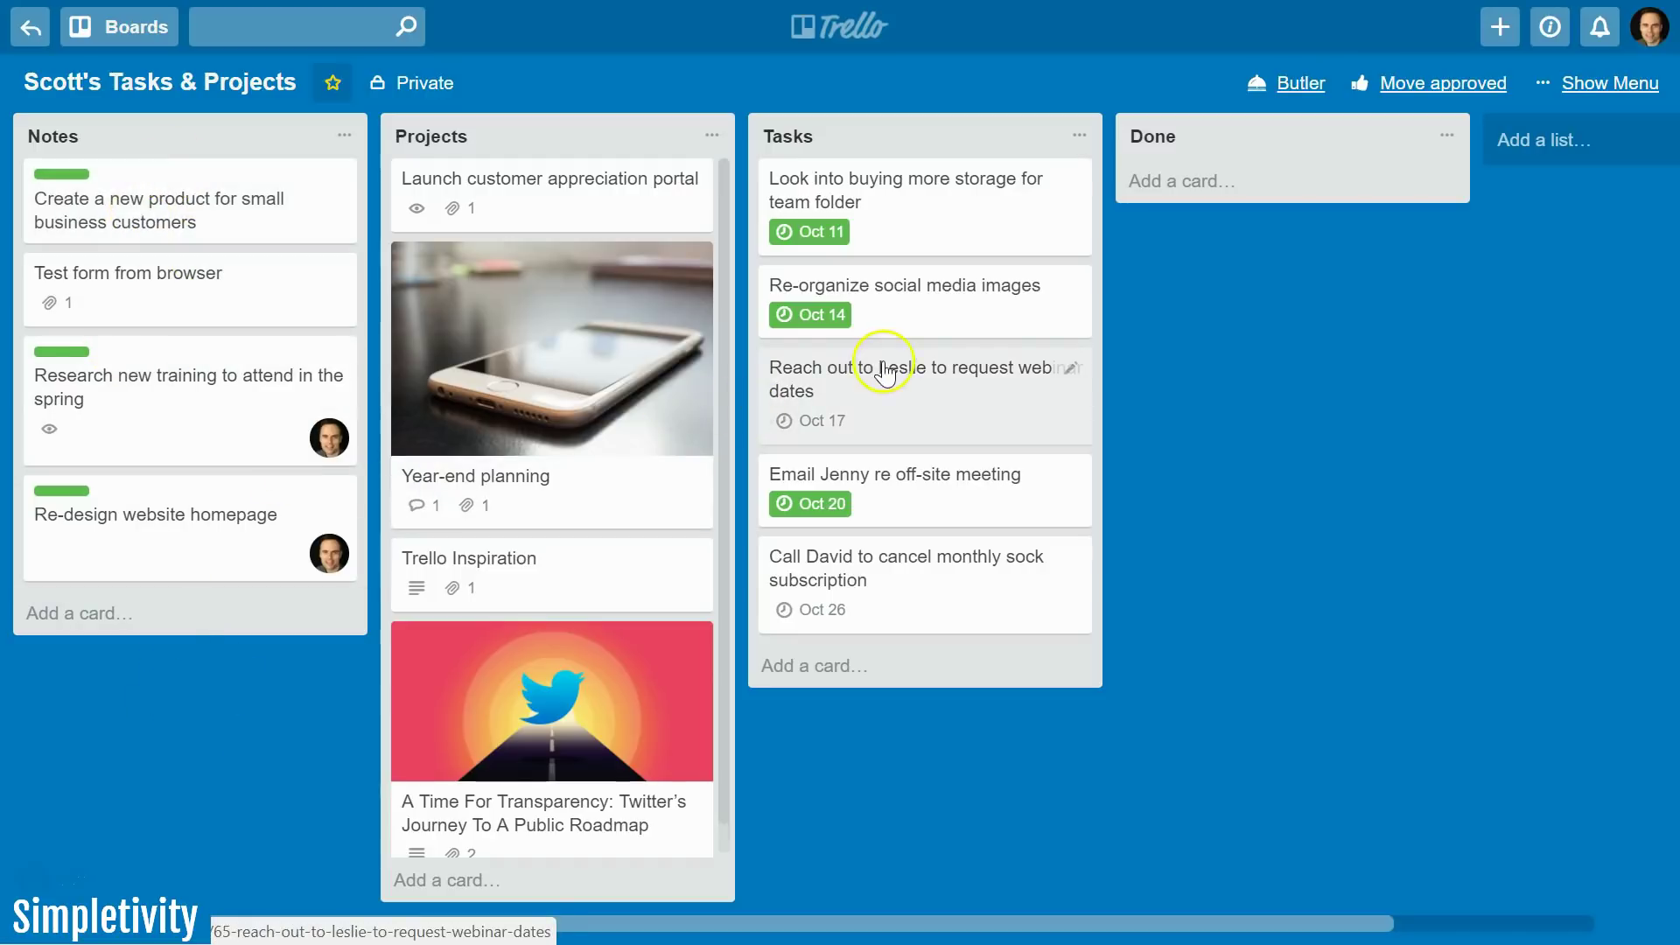
click(1438, 88)
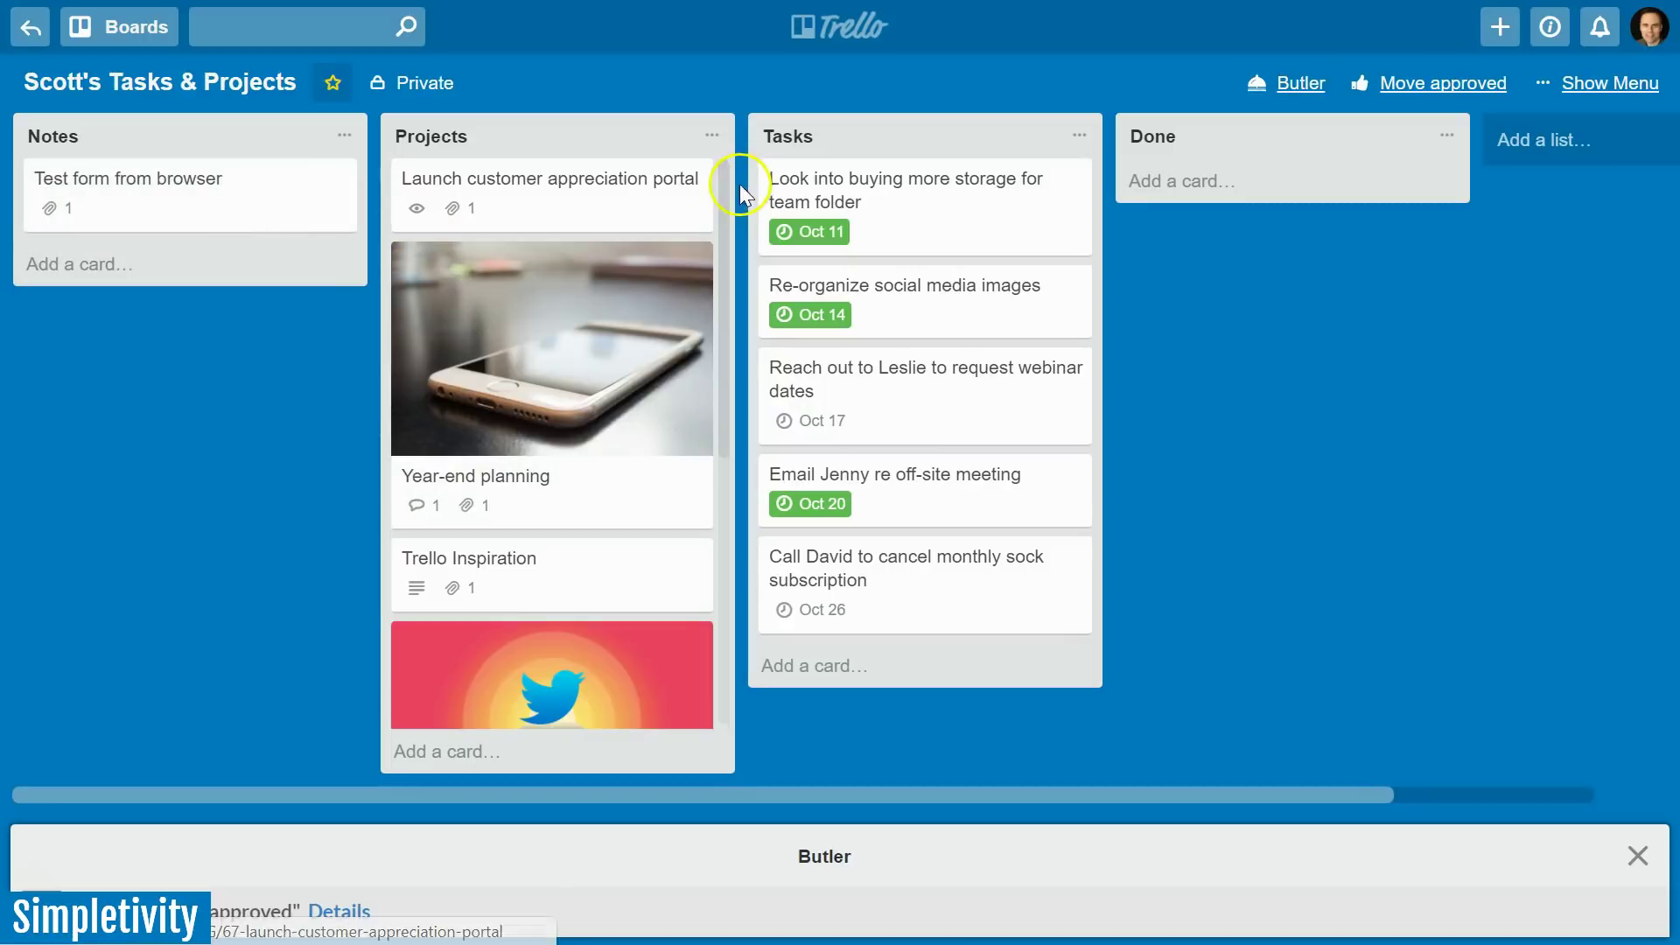
drag(728, 195, 740, 512)
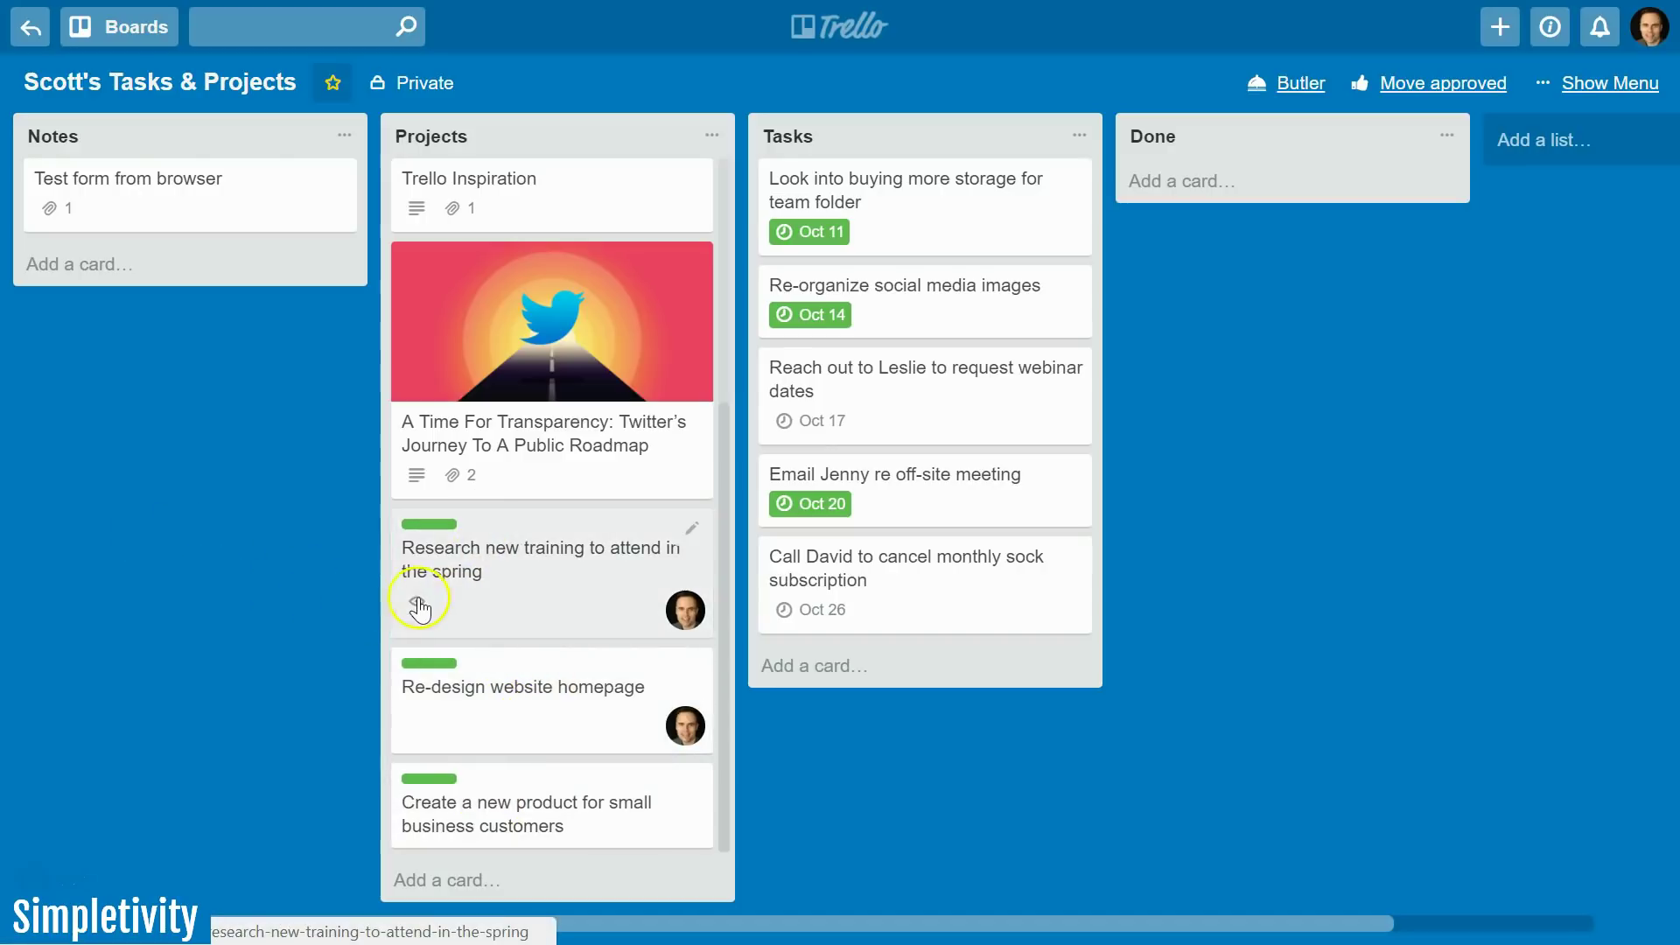
mouse_move(426, 610)
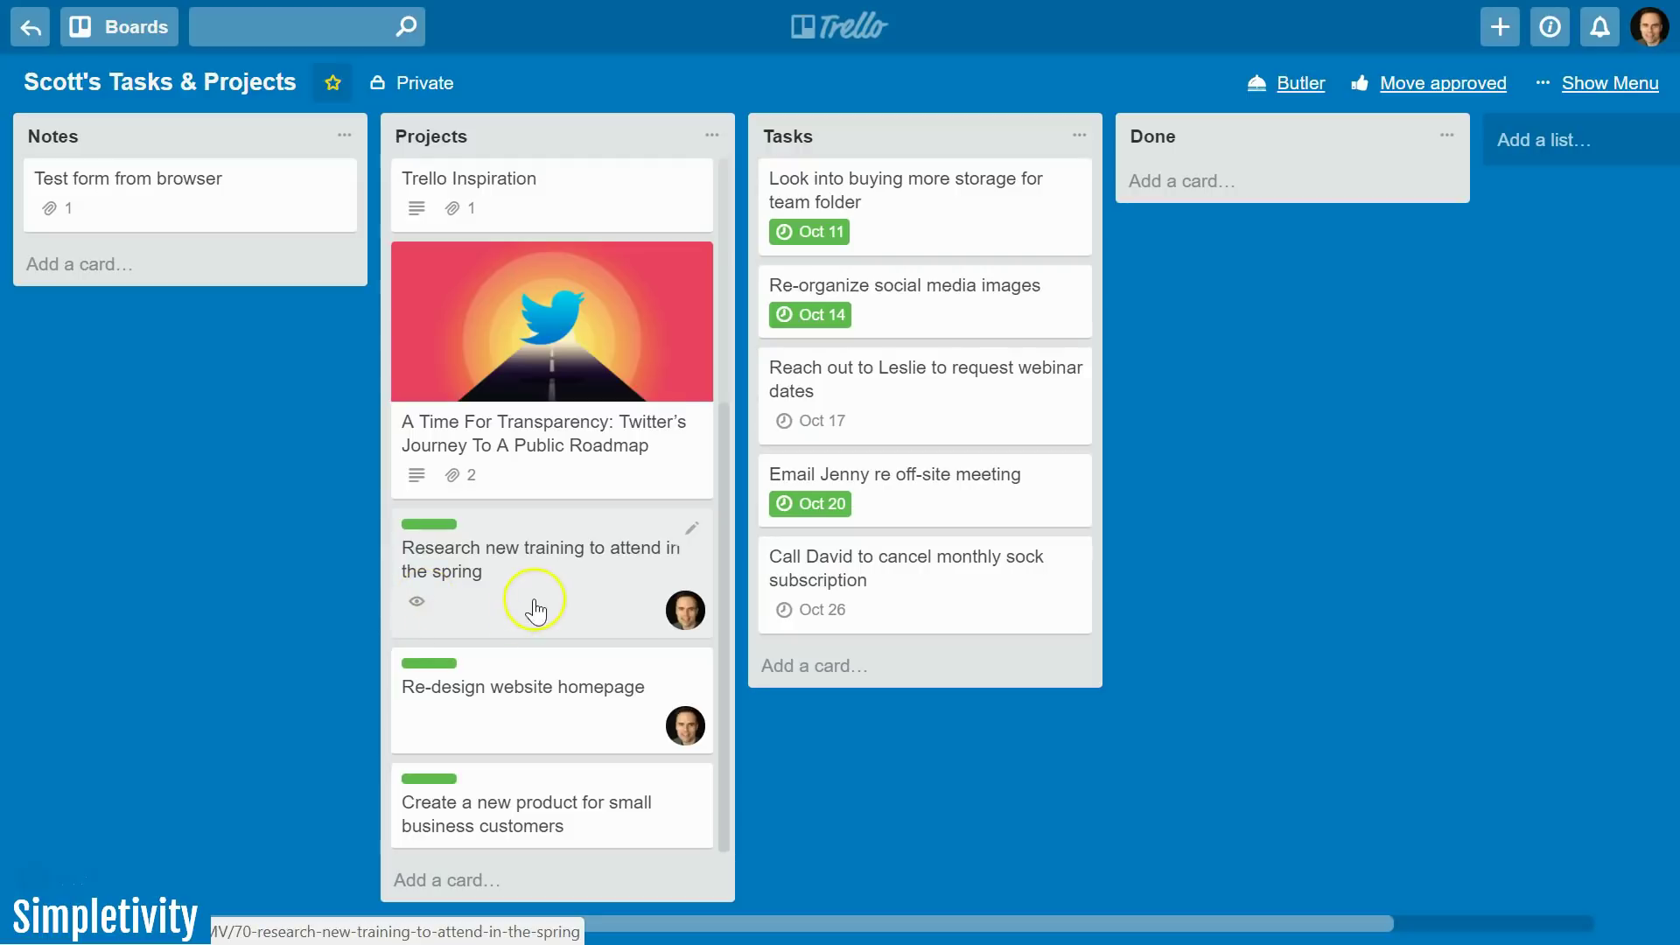
scroll(536, 610, up, 4)
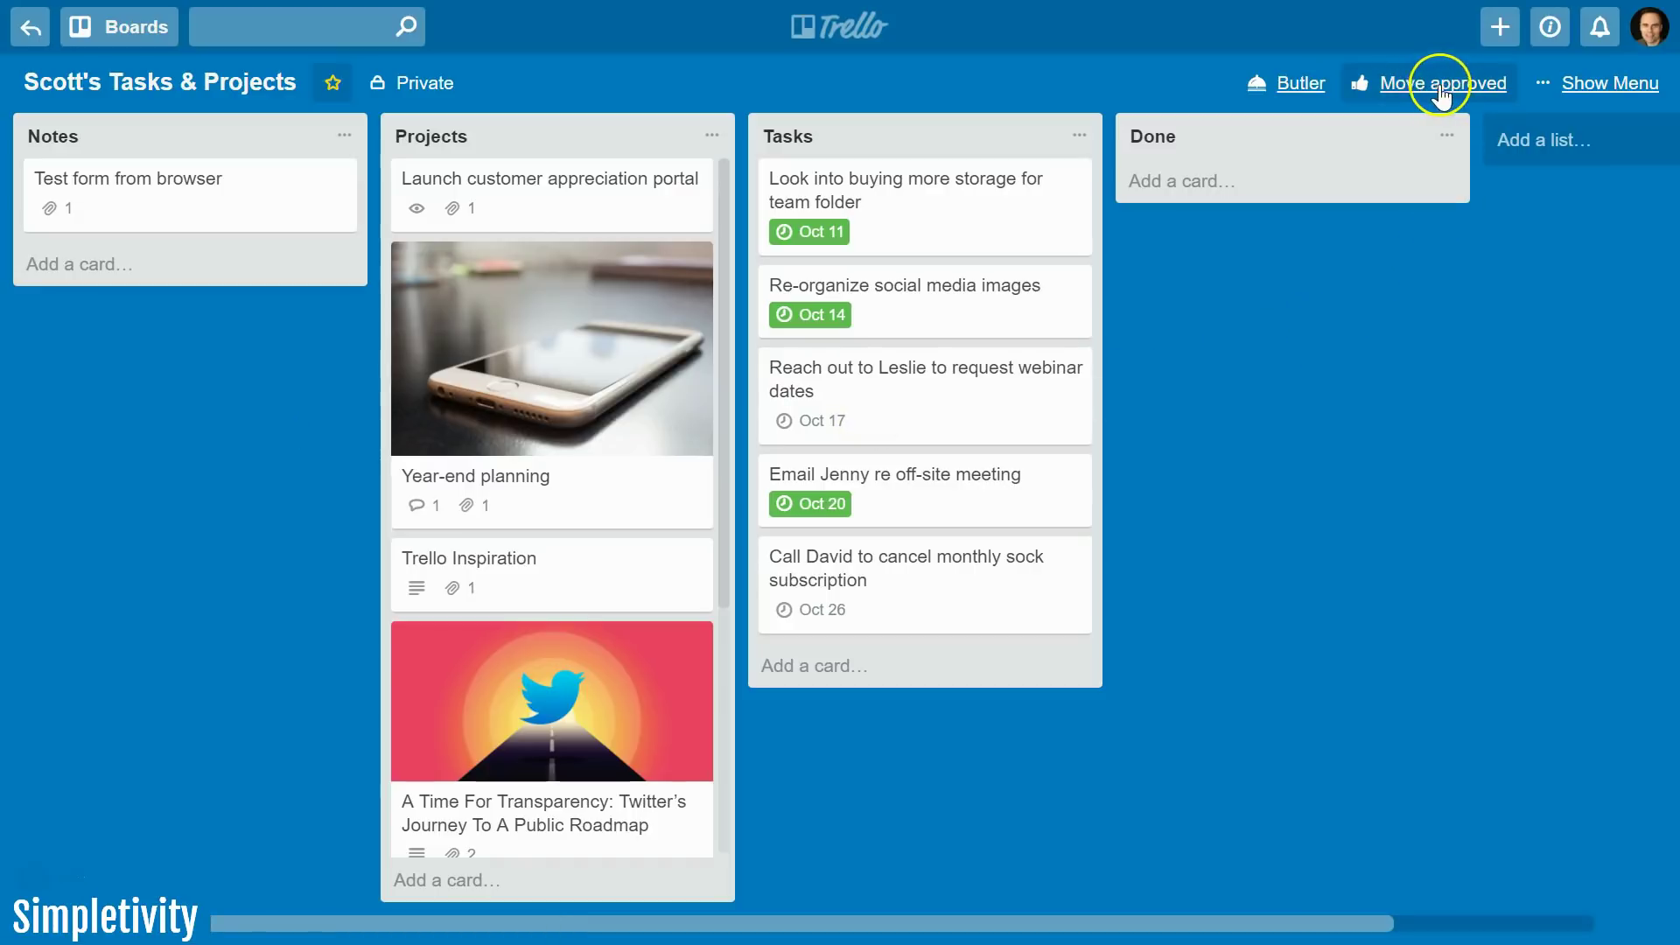
Step: Review the saved board buttons in Butler, and close it
click(1298, 84)
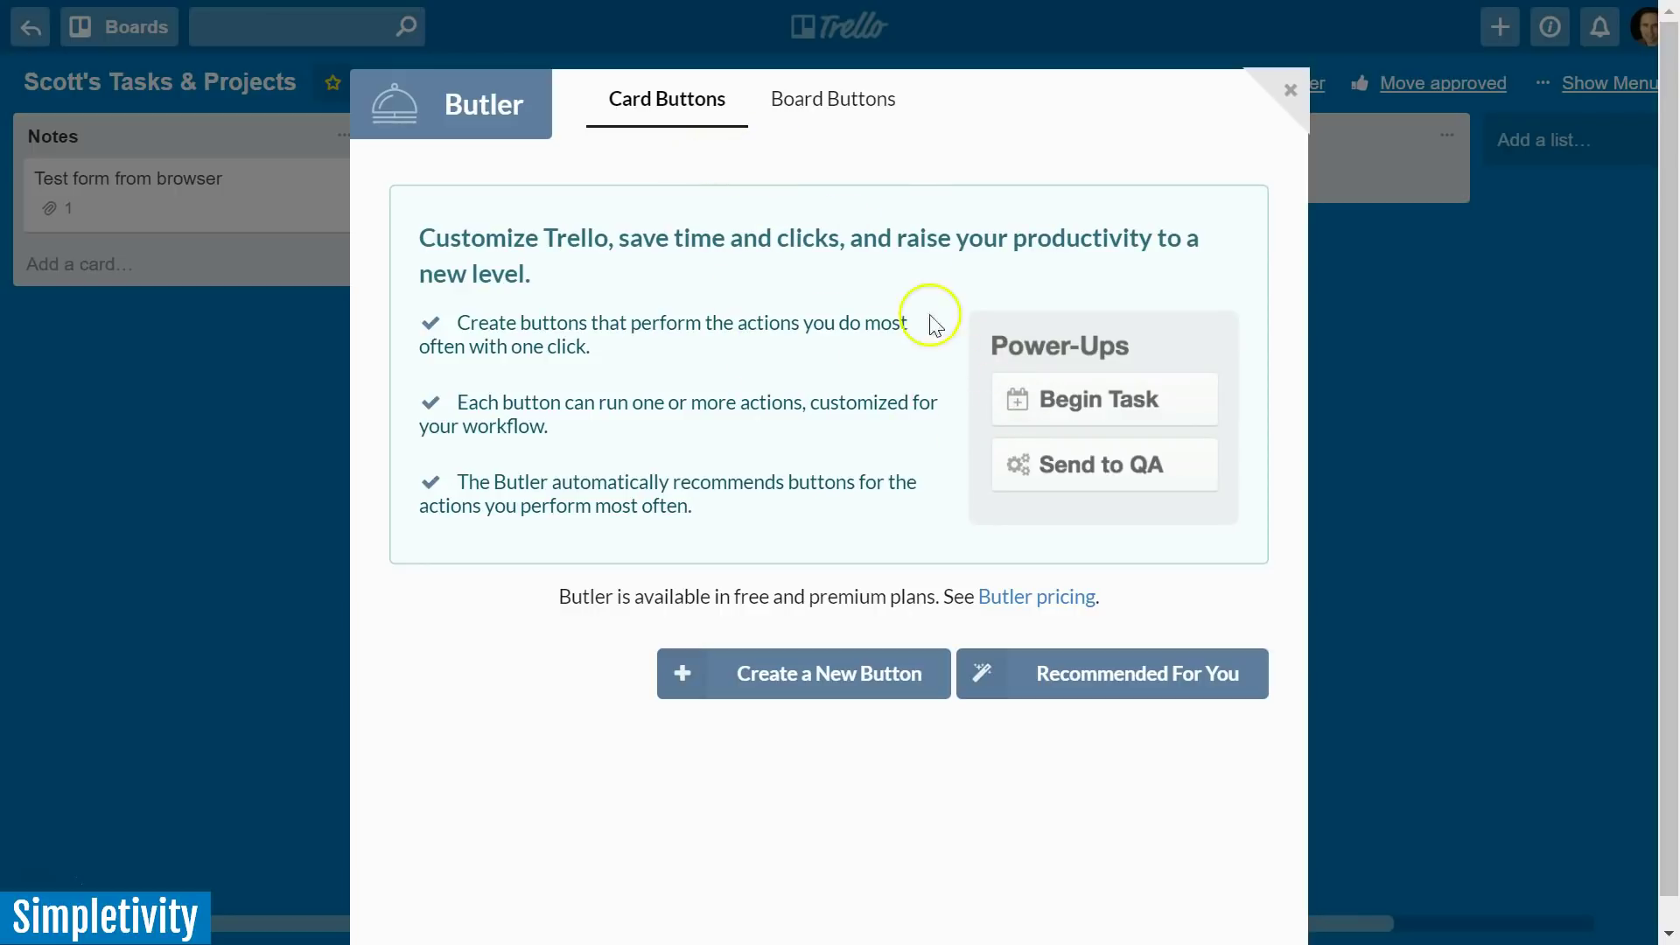
click(833, 111)
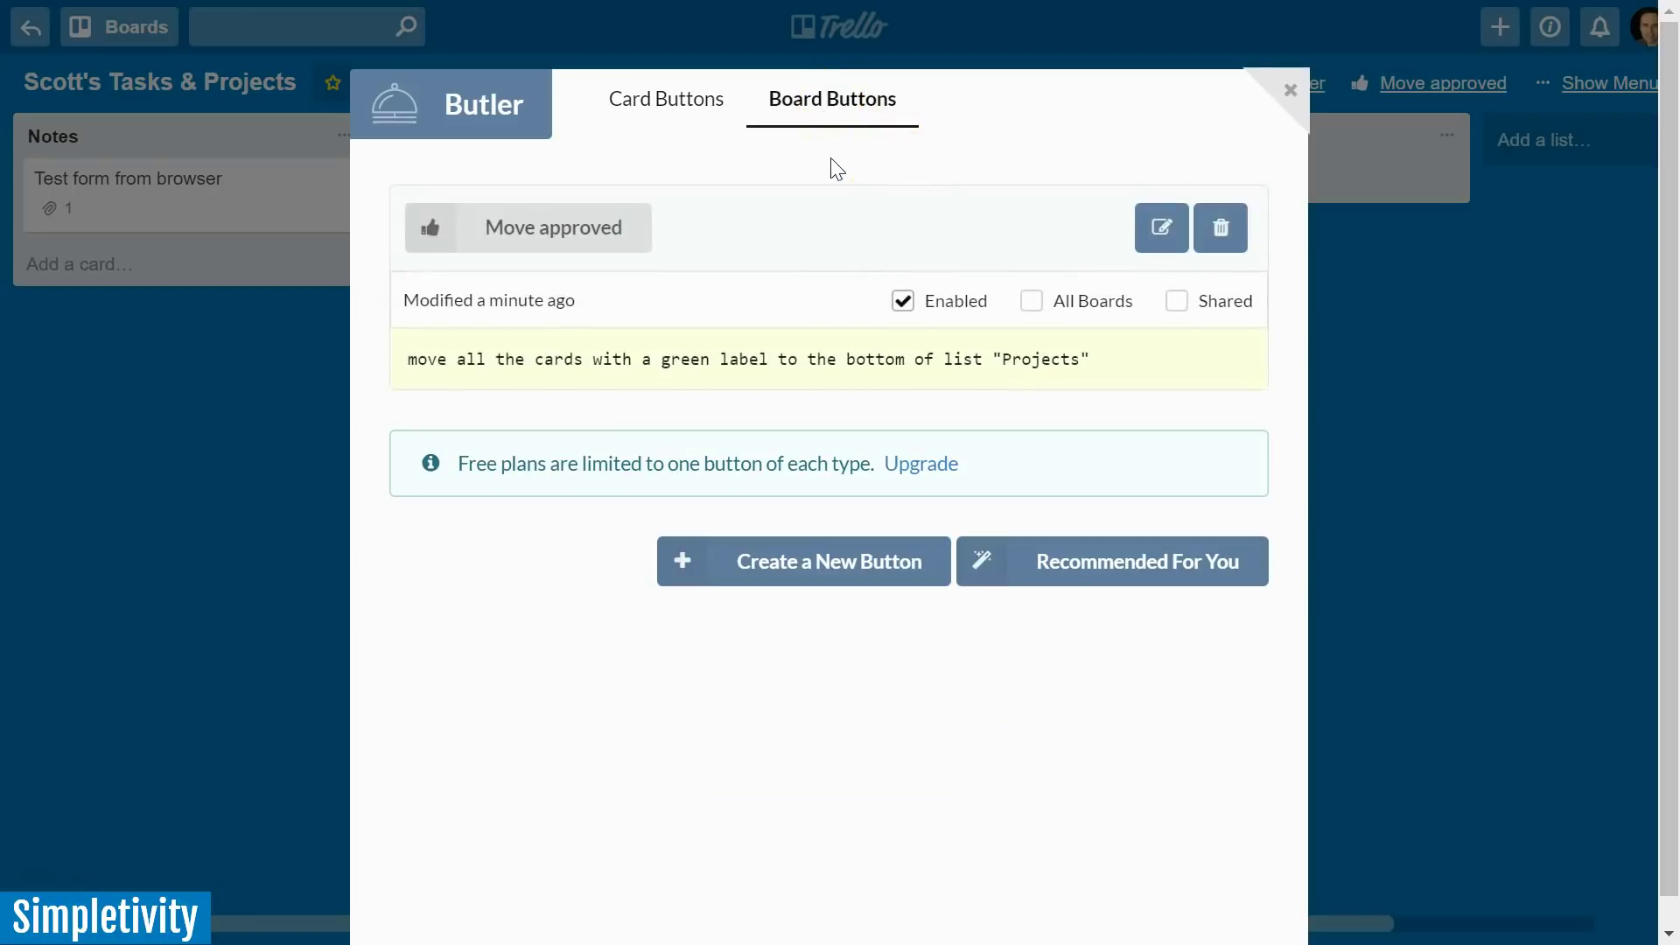
click(1291, 91)
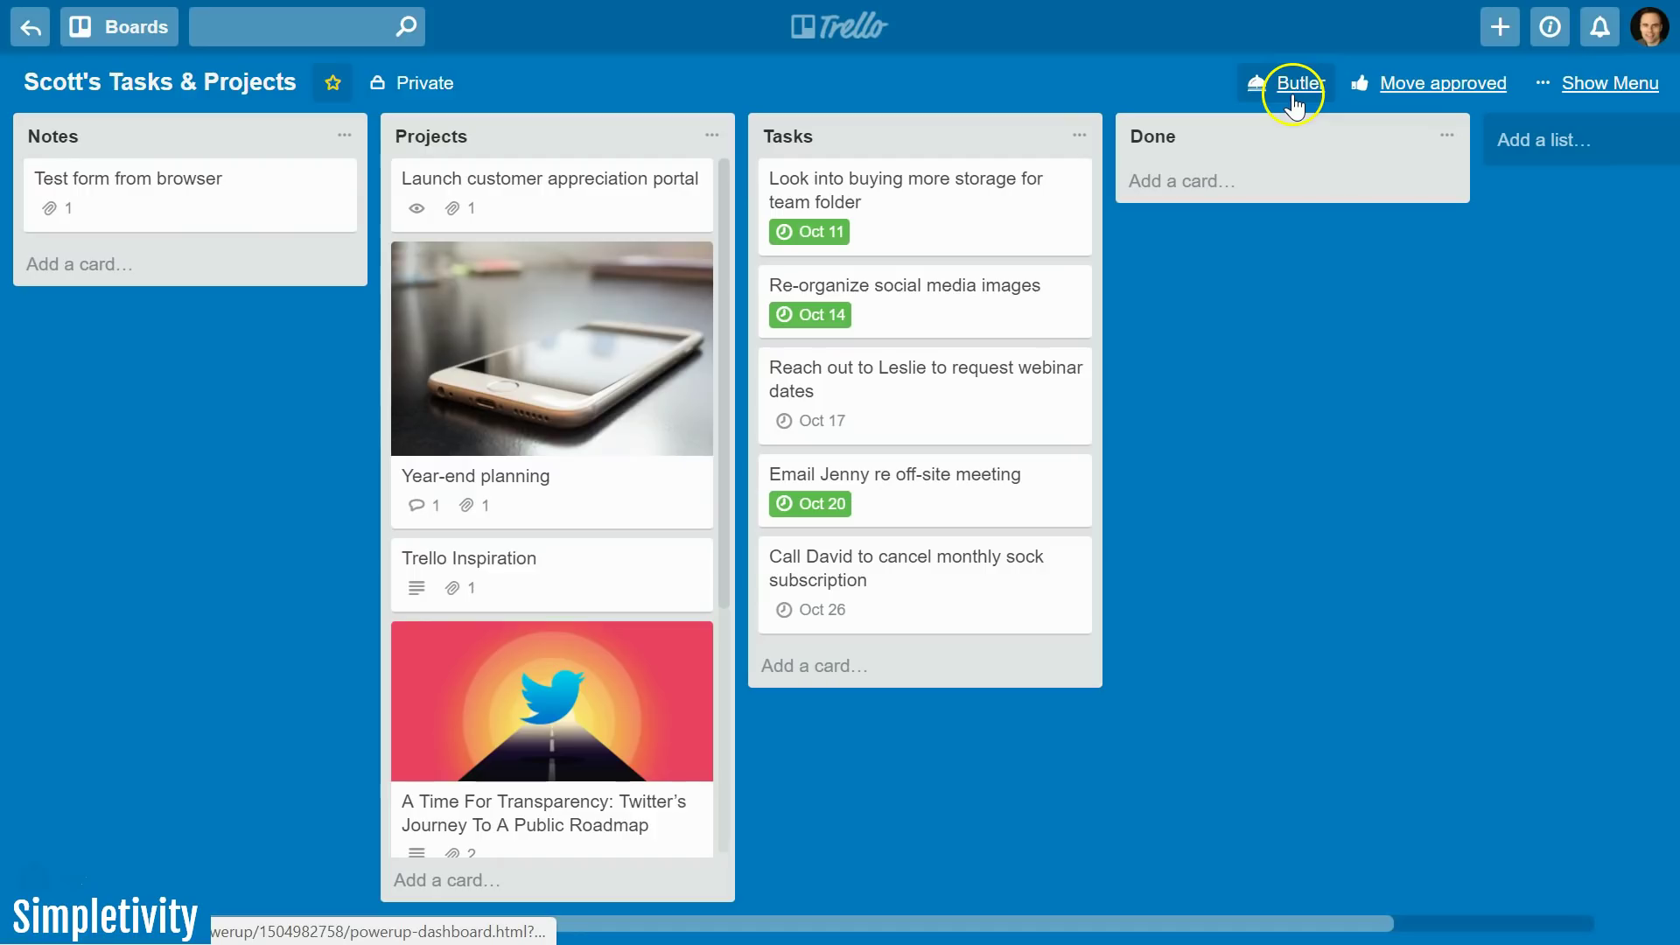